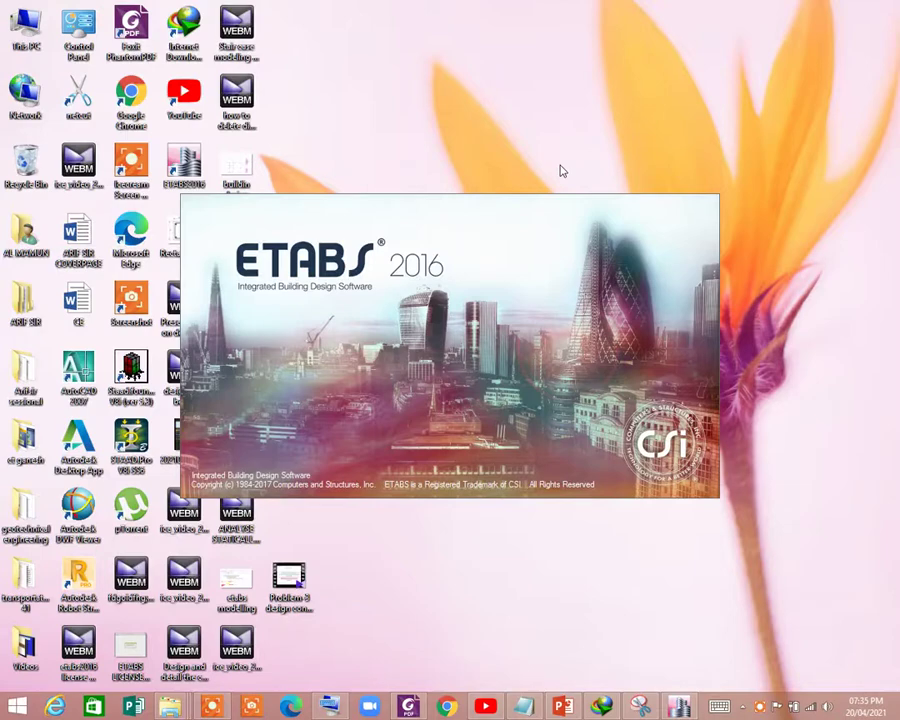
# Bring the 1ST TO 7TH FLOOR PLAN slide forward in PowerPoint and zoom out to the full drawing.
pyautogui.click(562, 706)
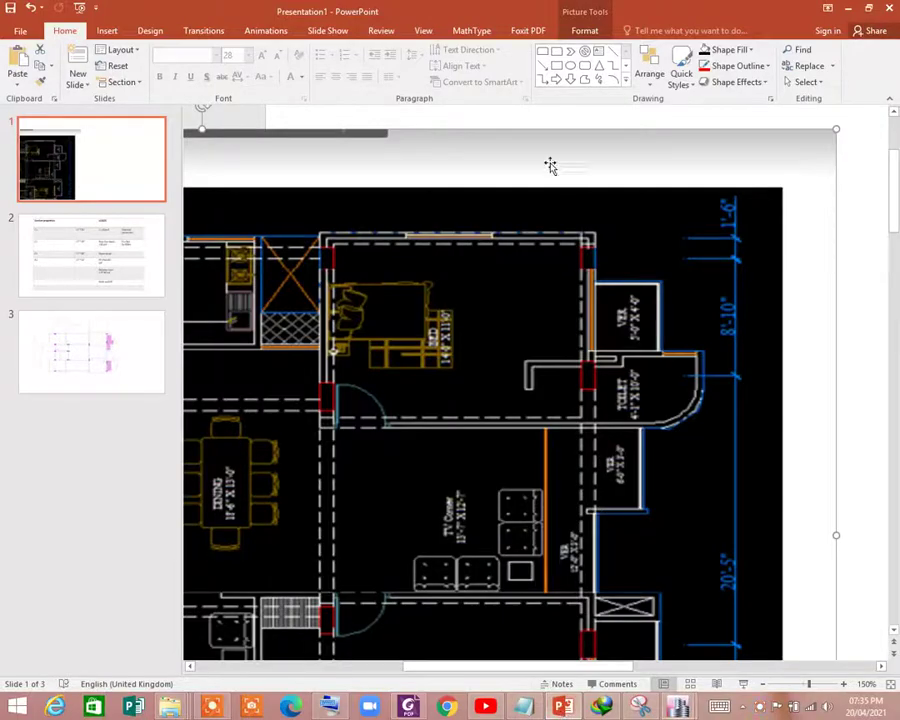
pyautogui.scroll(-1, 476, 226)
pyautogui.scroll(-1, 478, 248)
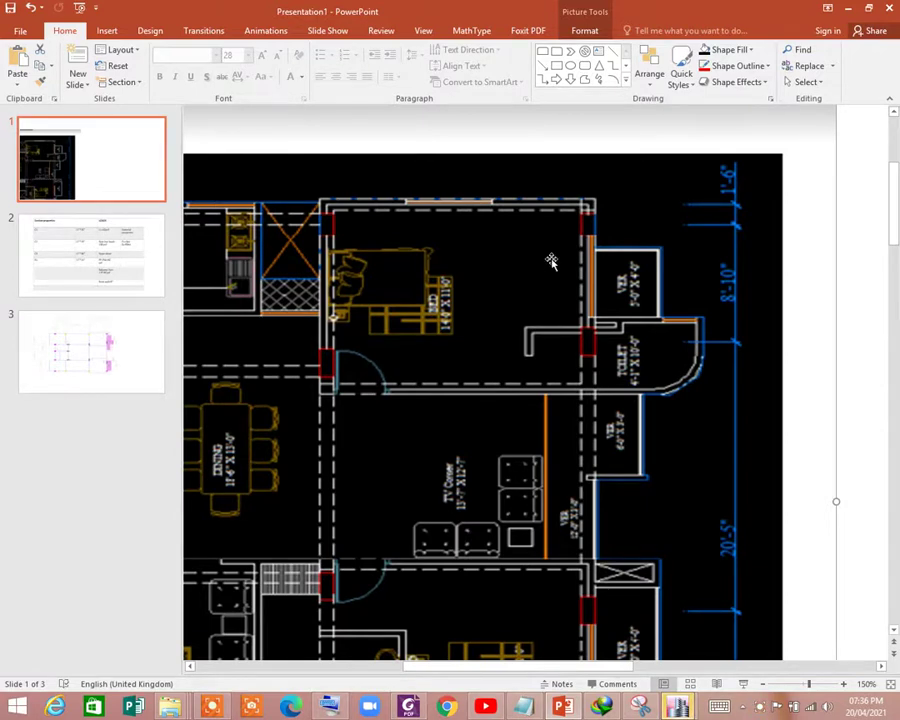
pyautogui.scroll(-1, 560, 260)
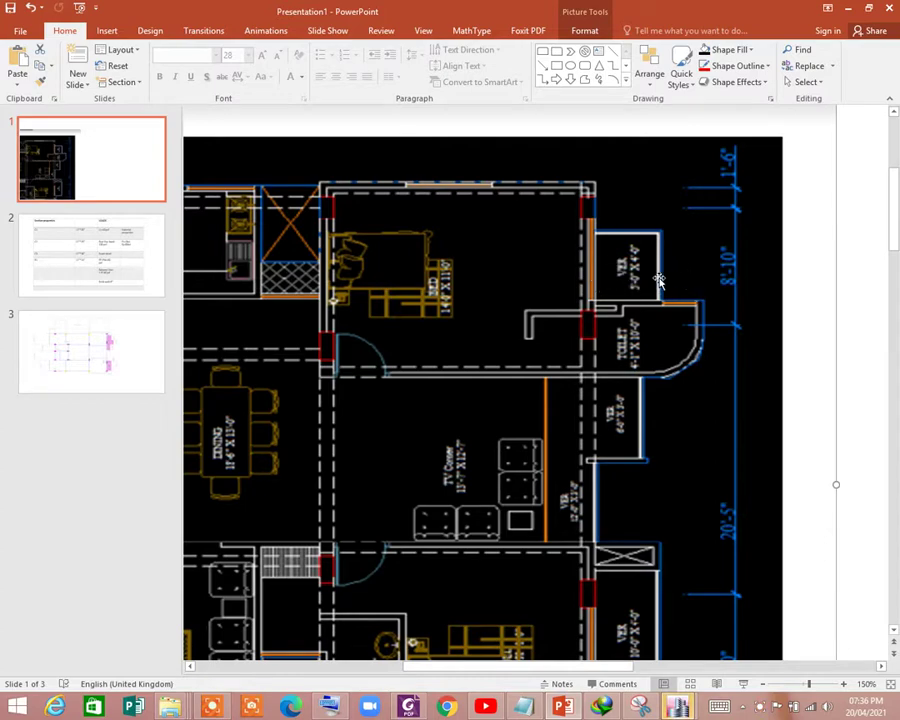
pyautogui.keyDown('ctrl'); pyautogui.scroll(-5, 544, 274); pyautogui.keyUp('ctrl')
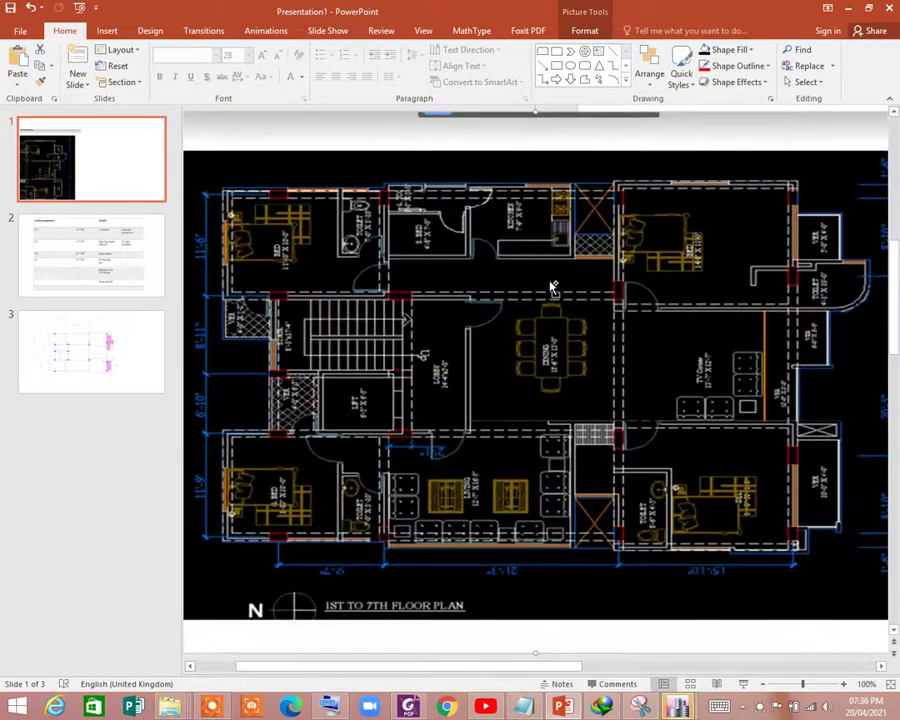
pyautogui.keyDown('ctrl'); pyautogui.scroll(-3, 550, 282); pyautogui.keyUp('ctrl')
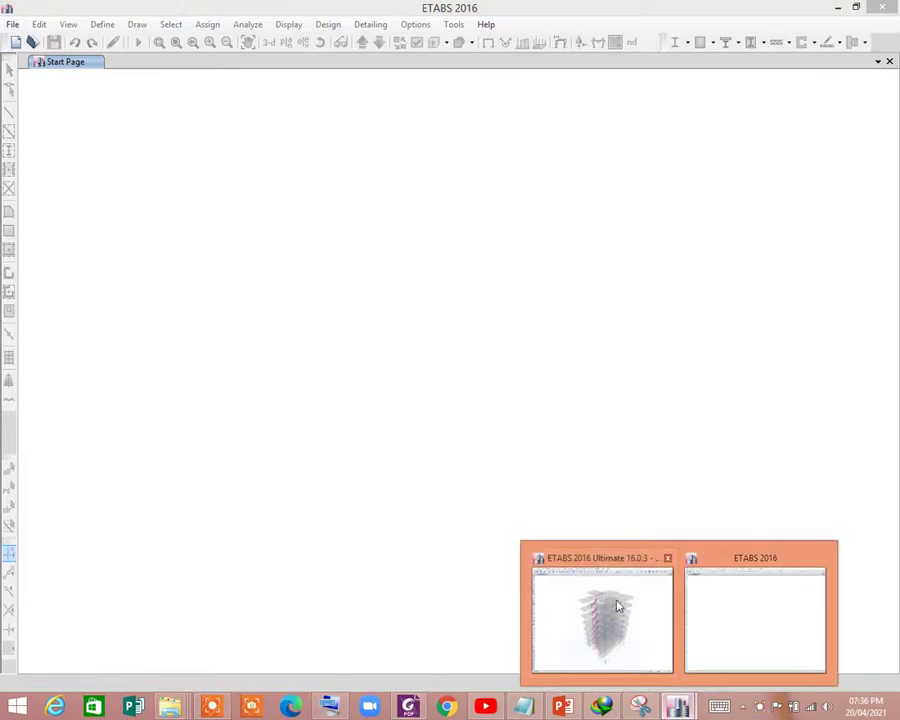
# Open the Story10 plan of the building model, then step down one level to Story9.
pyautogui.click(617, 606)
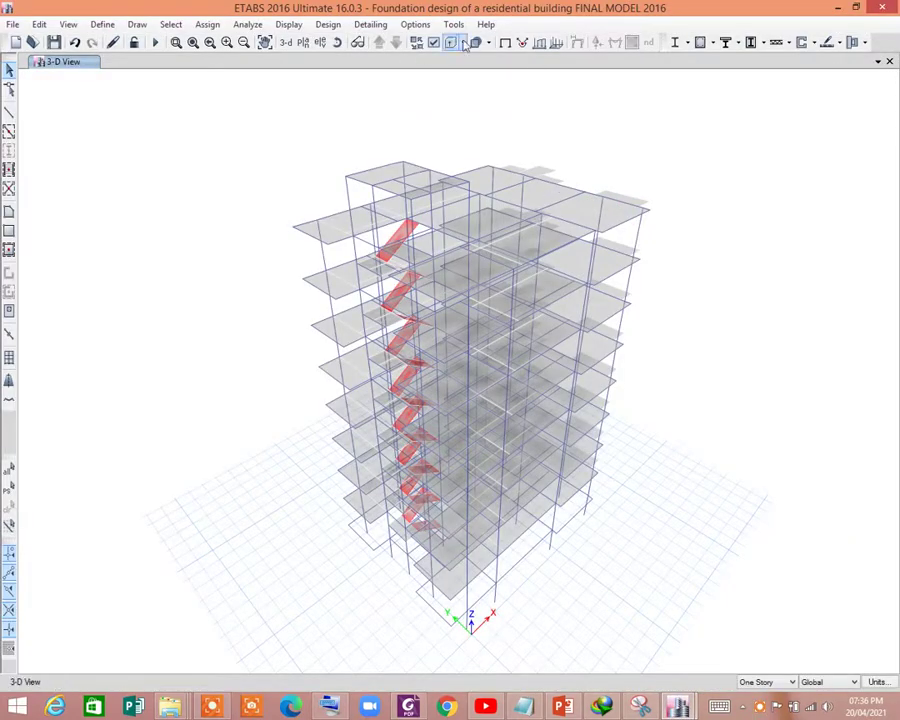
pyautogui.click(302, 42)
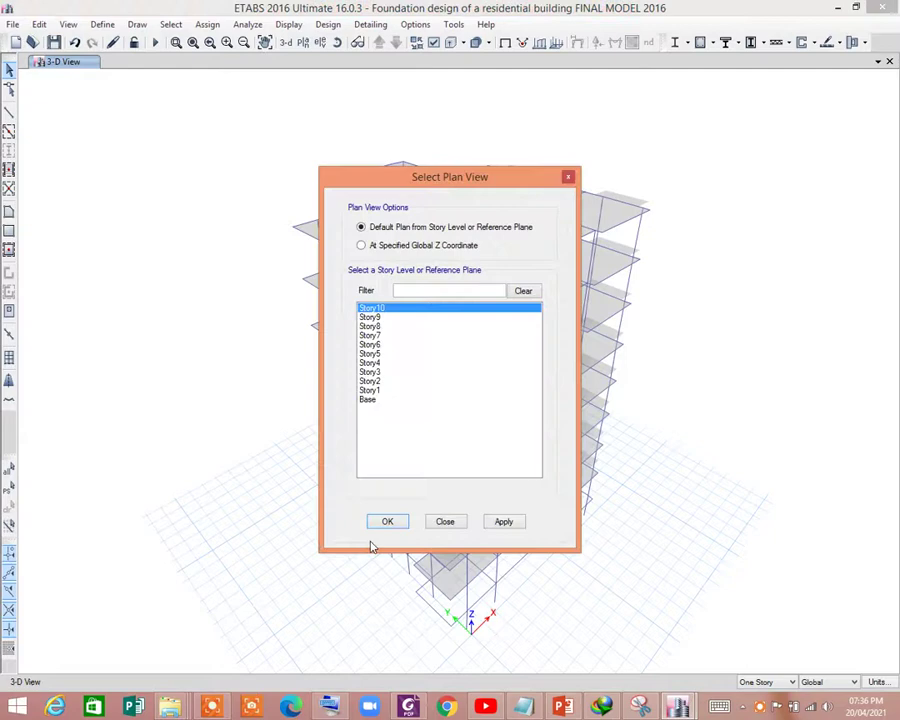
pyautogui.click(385, 521)
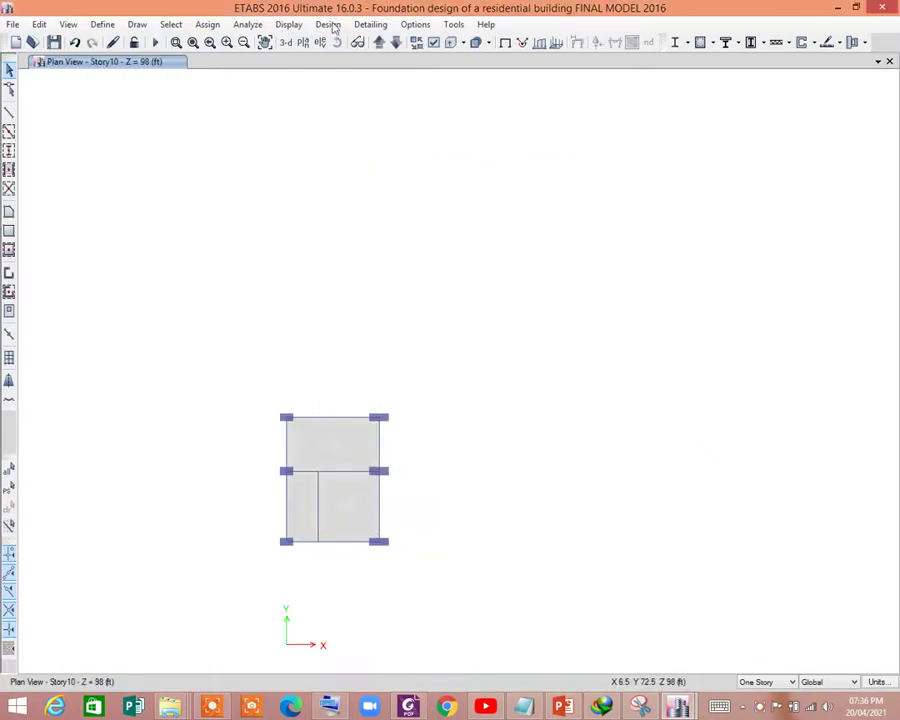
pyautogui.click(395, 42)
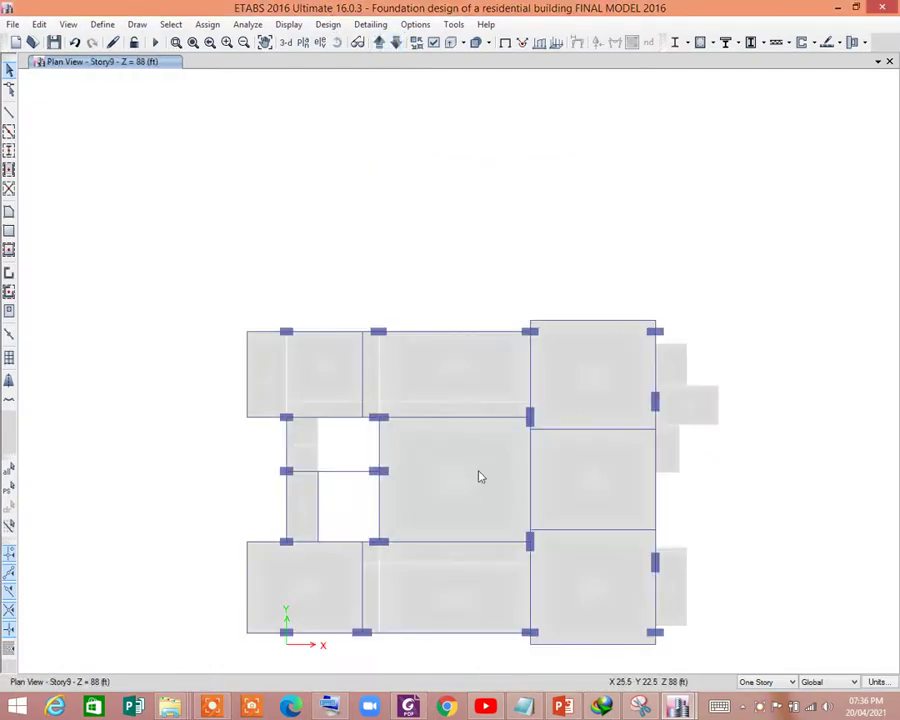
pyautogui.scroll(5, 296, 276)
pyautogui.scroll(-2, 278, 268)
pyautogui.scroll(-2, 276, 292)
pyautogui.scroll(-2, 279, 294)
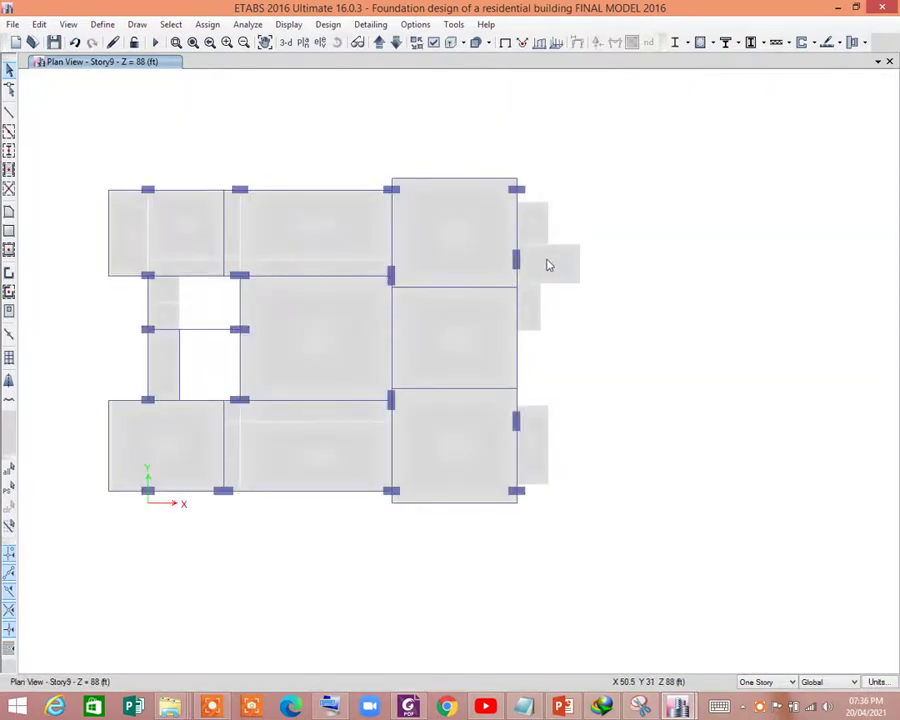
# Show the grid lines and delete the small slab beside grid E on all storeys.
pyautogui.rightClick(612, 118)
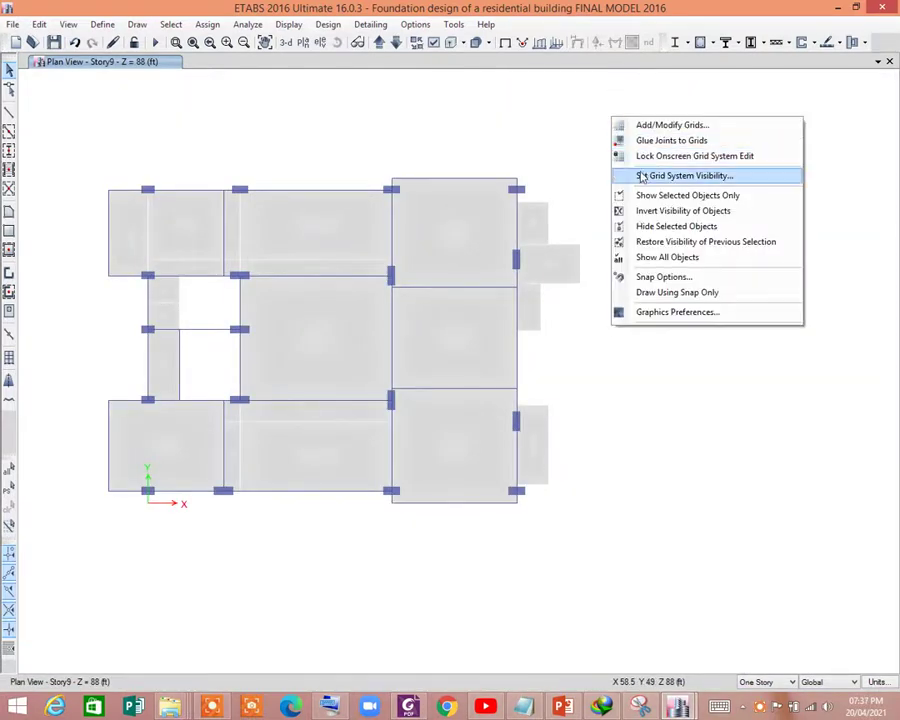
pyautogui.click(651, 178)
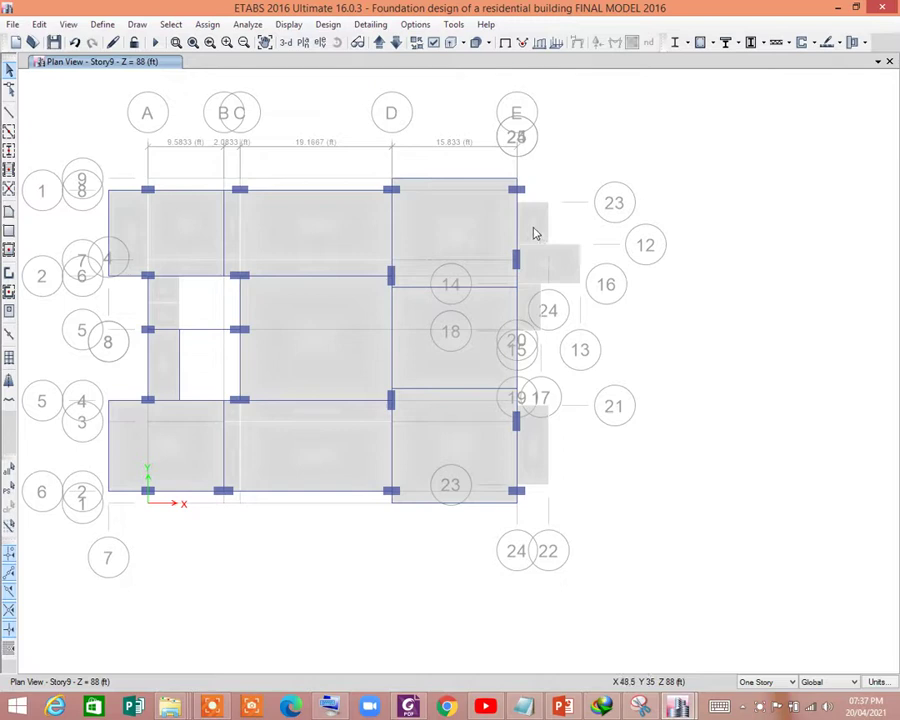
pyautogui.click(535, 233)
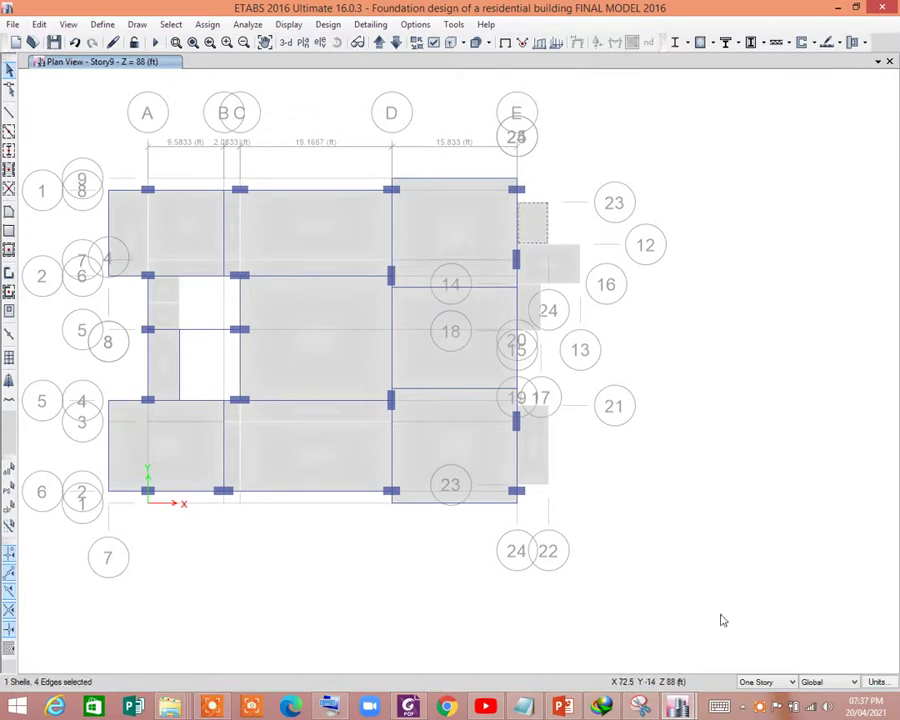
pyautogui.click(752, 683)
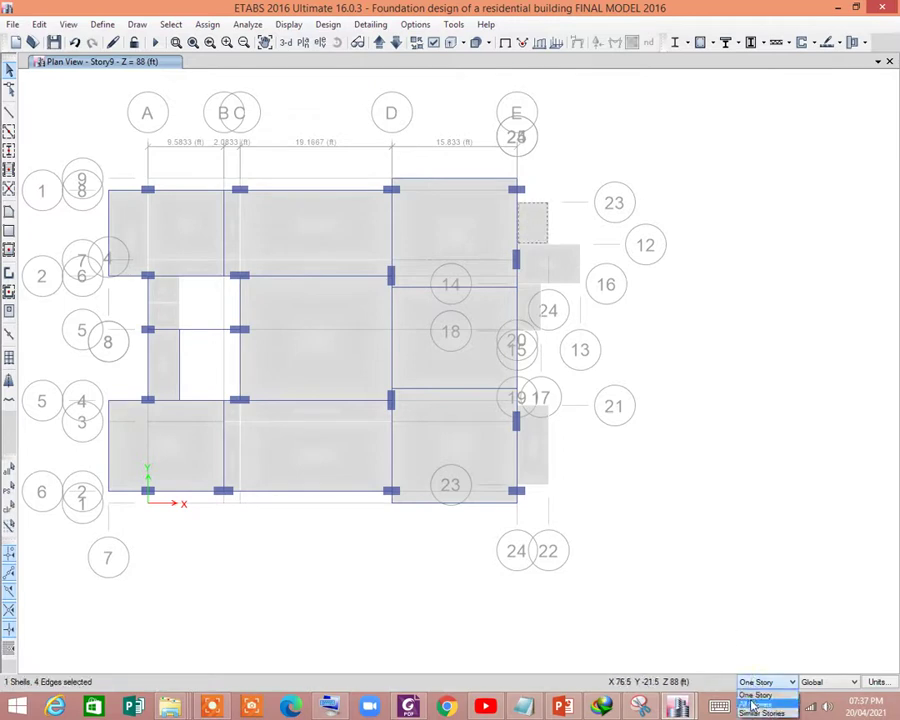
pyautogui.click(753, 703)
pyautogui.click(537, 227)
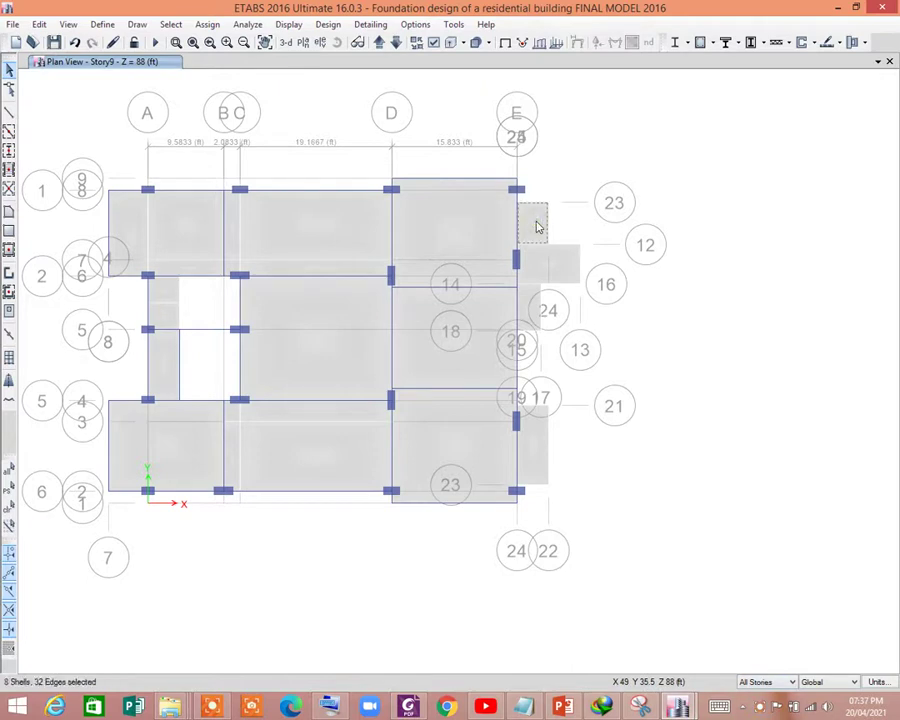
pyautogui.click(39, 24)
pyautogui.click(67, 137)
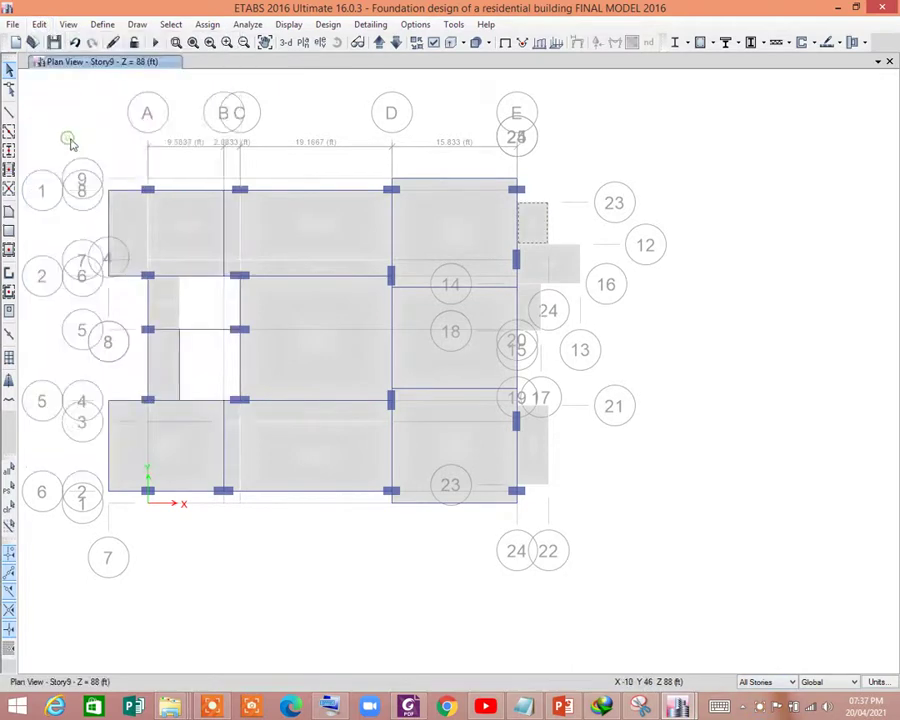
# Select grid line 23 beside the removed slab and delete it.
pyautogui.rightClick(577, 147)
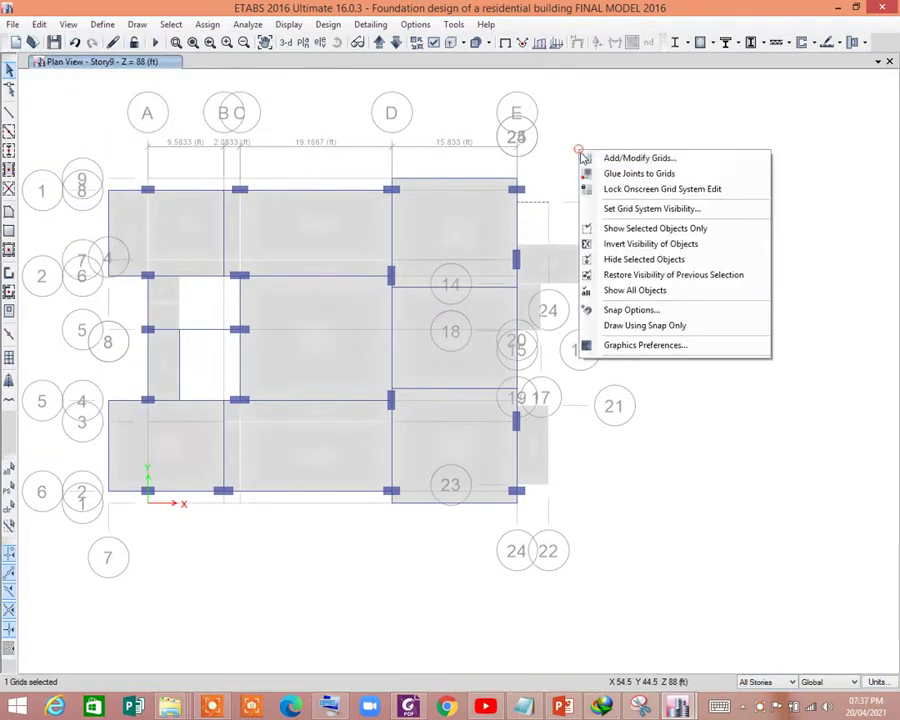
pyautogui.click(564, 135)
pyautogui.click(39, 24)
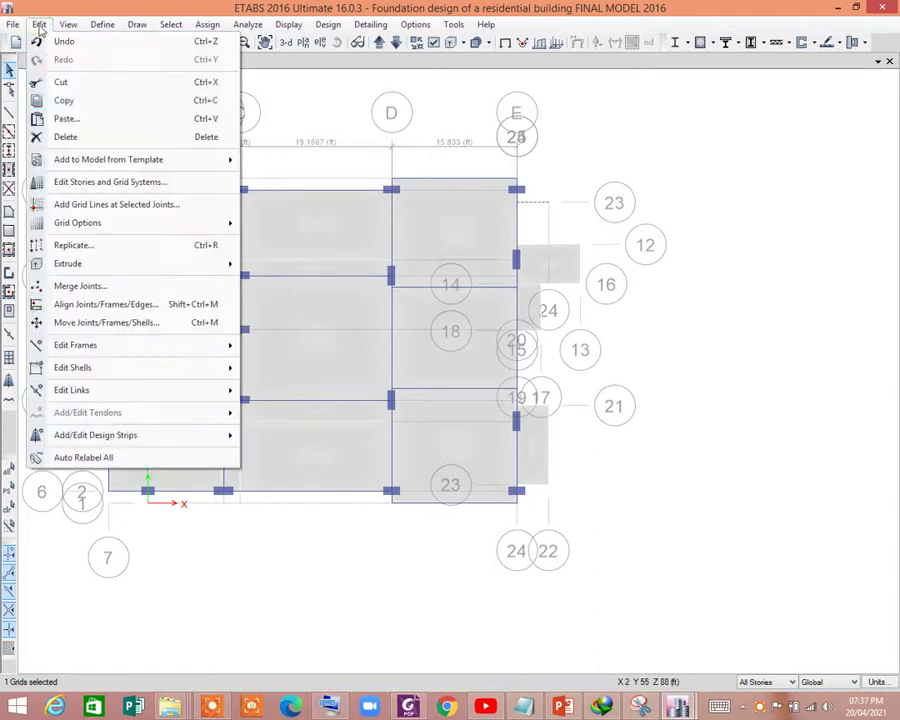
pyautogui.click(45, 137)
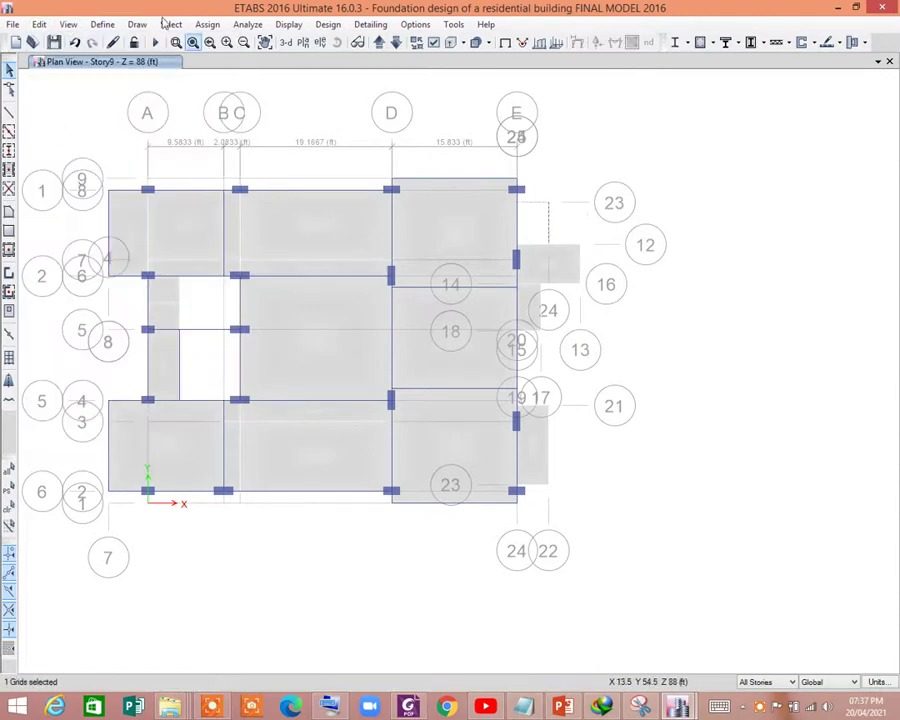
pyautogui.click(39, 24)
pyautogui.click(52, 116)
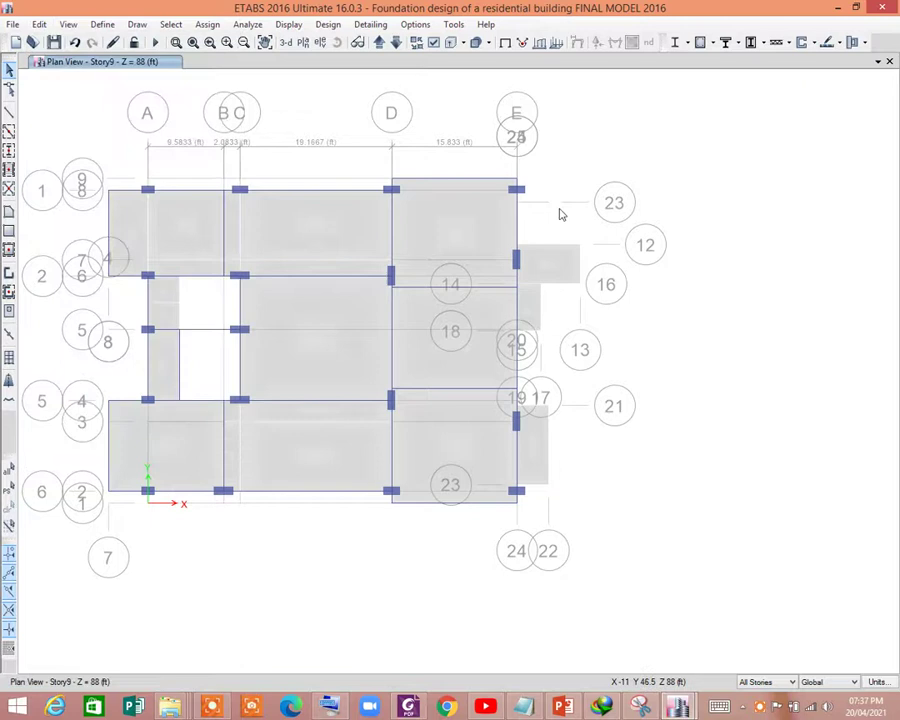
pyautogui.click(538, 203)
pyautogui.click(39, 24)
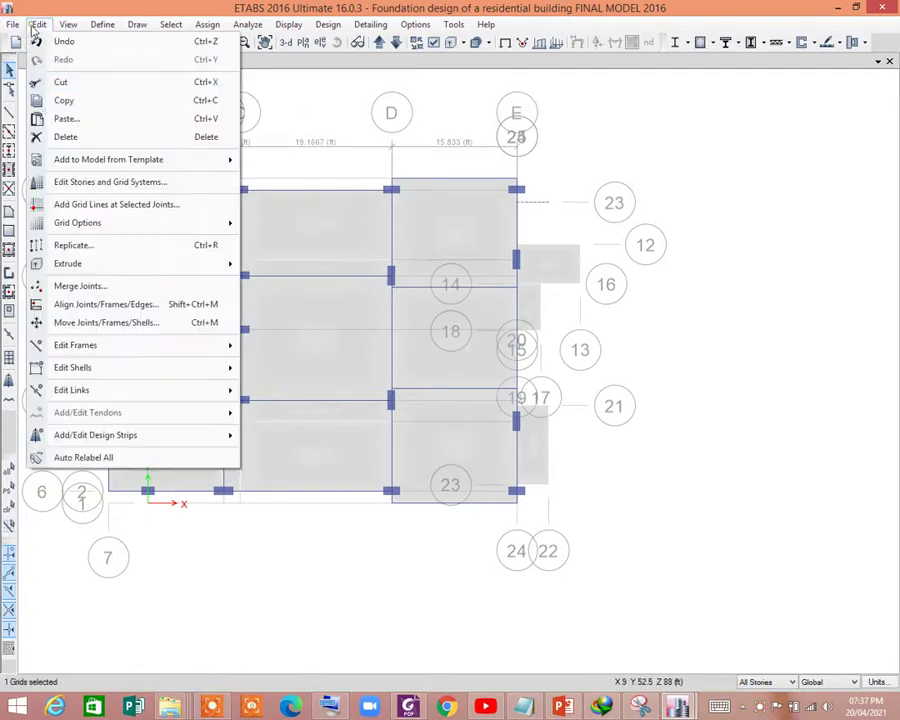
pyautogui.click(45, 137)
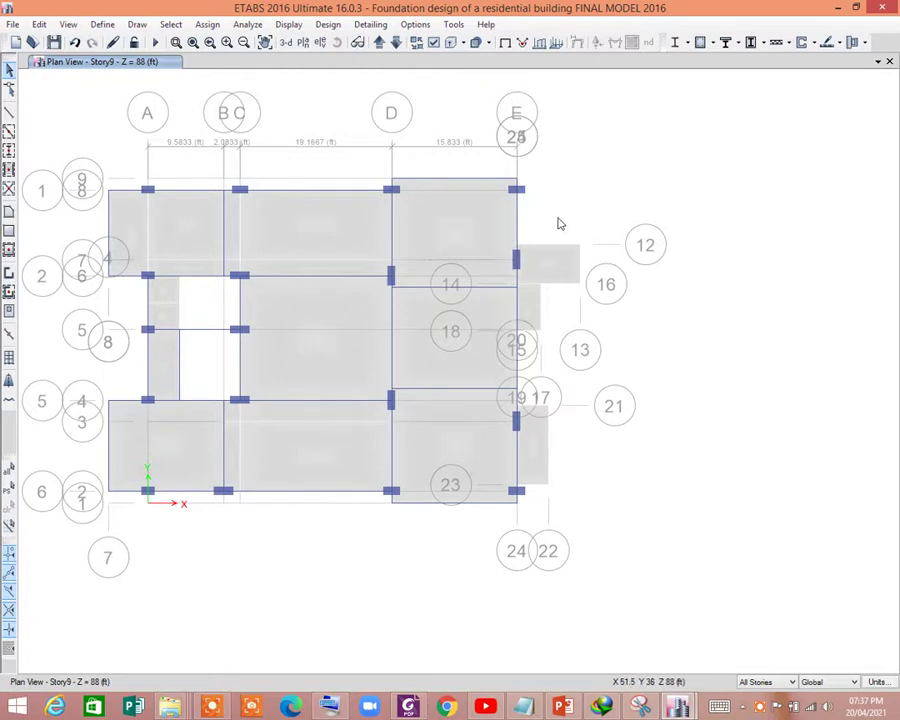
pyautogui.scroll(3, 552, 214)
pyautogui.scroll(-3, 545, 195)
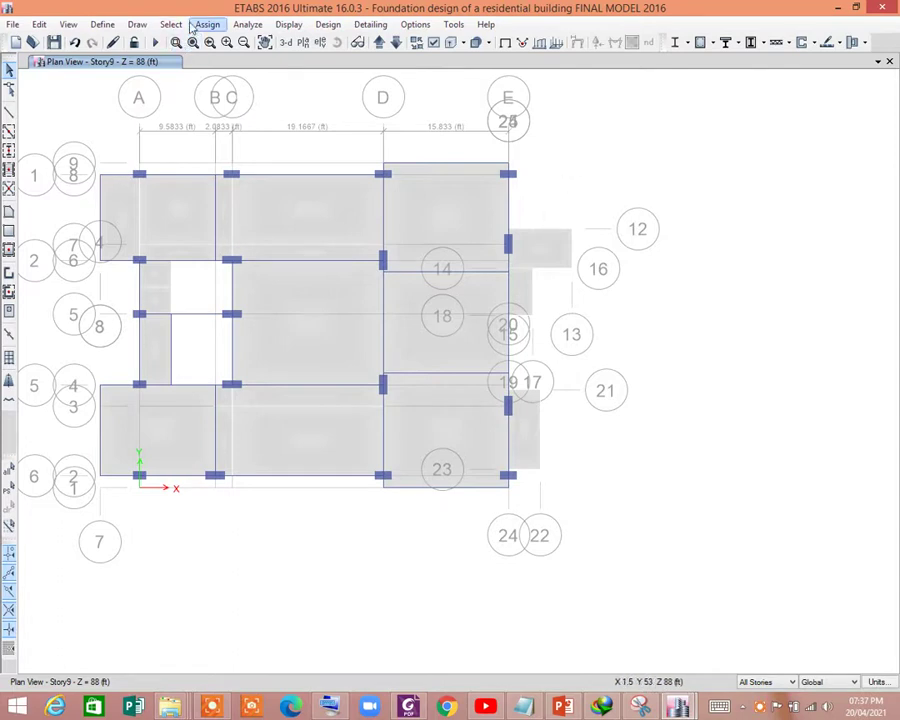
# Draw grid line 24 from grid point E-8, just right of grid E, and begin editing its plan offset.
pyautogui.click(137, 25)
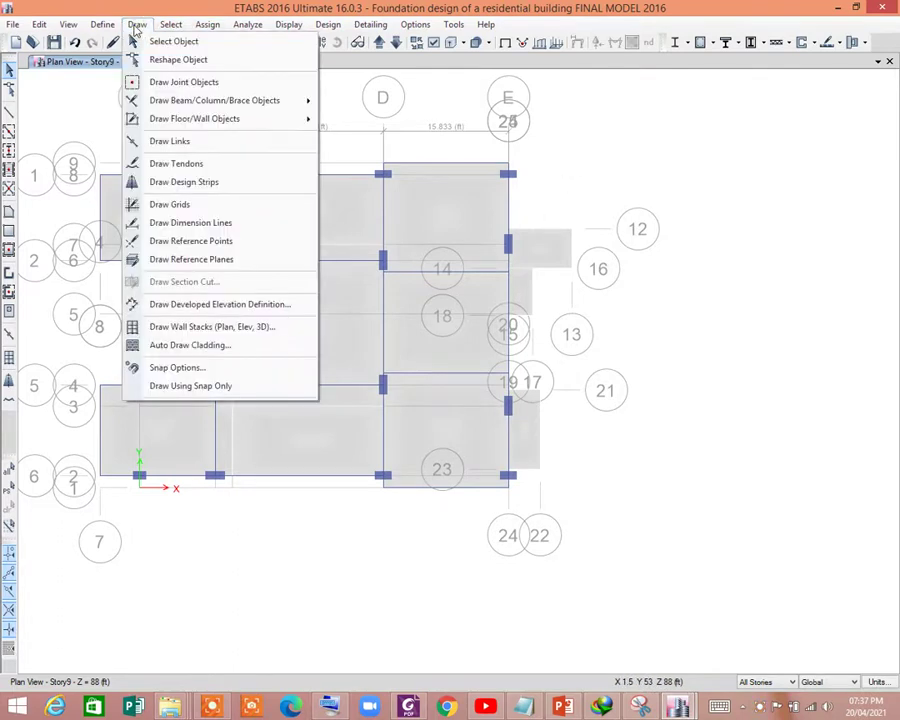
pyautogui.click(175, 206)
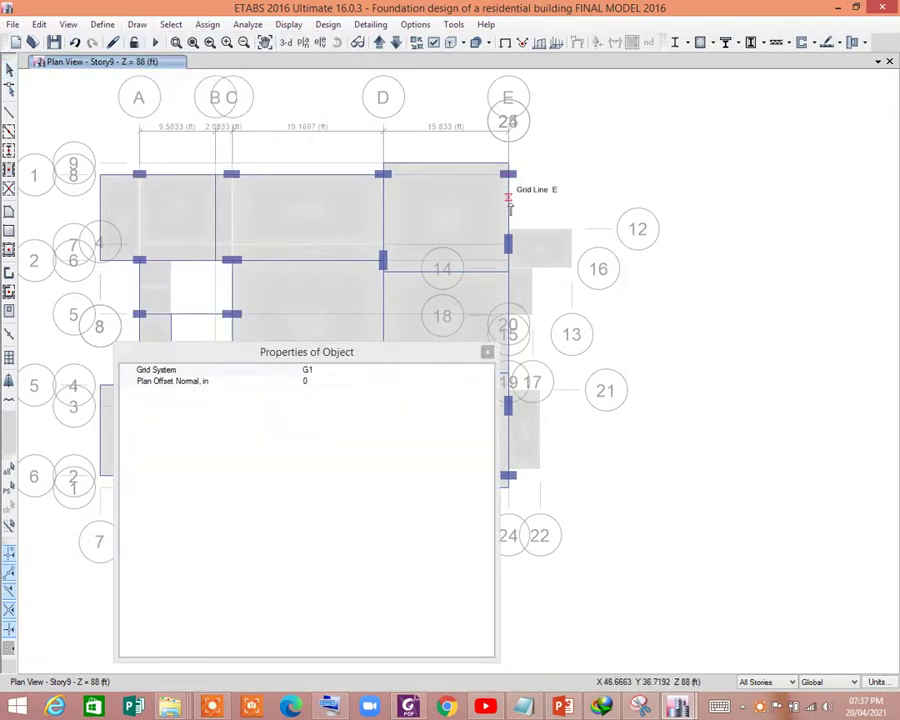
pyautogui.click(348, 380)
pyautogui.write('-18')
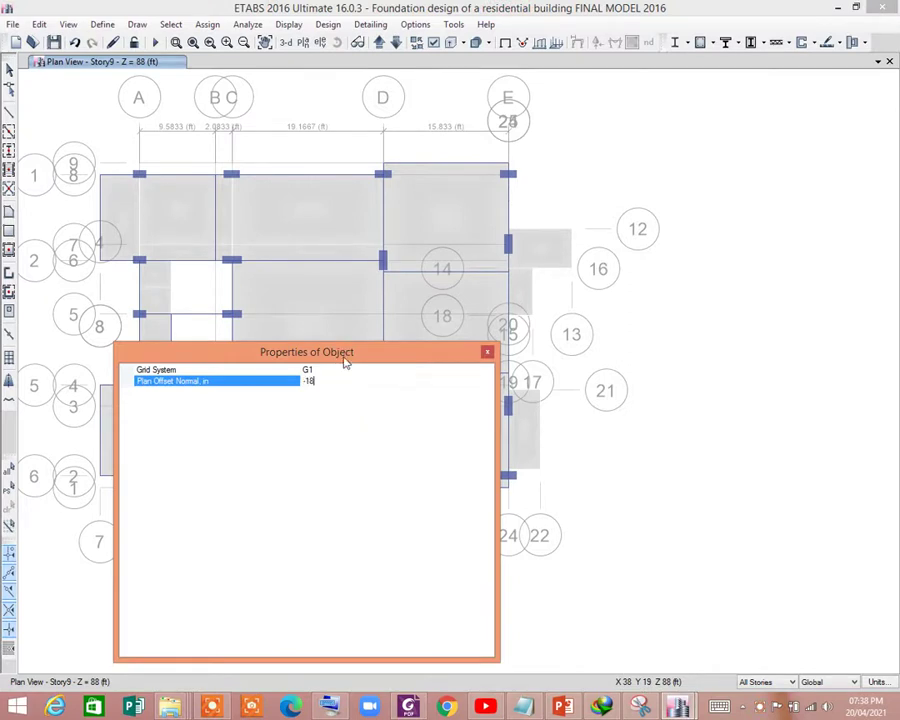
pyautogui.moveTo(346, 352); pyautogui.dragTo(765, 341)
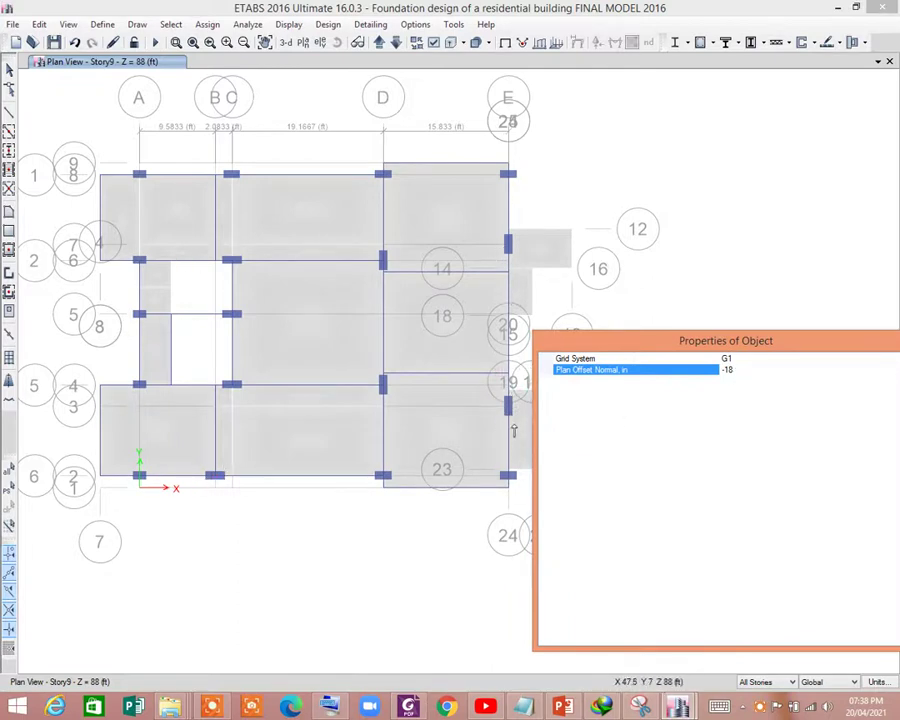
pyautogui.moveTo(679, 350); pyautogui.dragTo(415, 388)
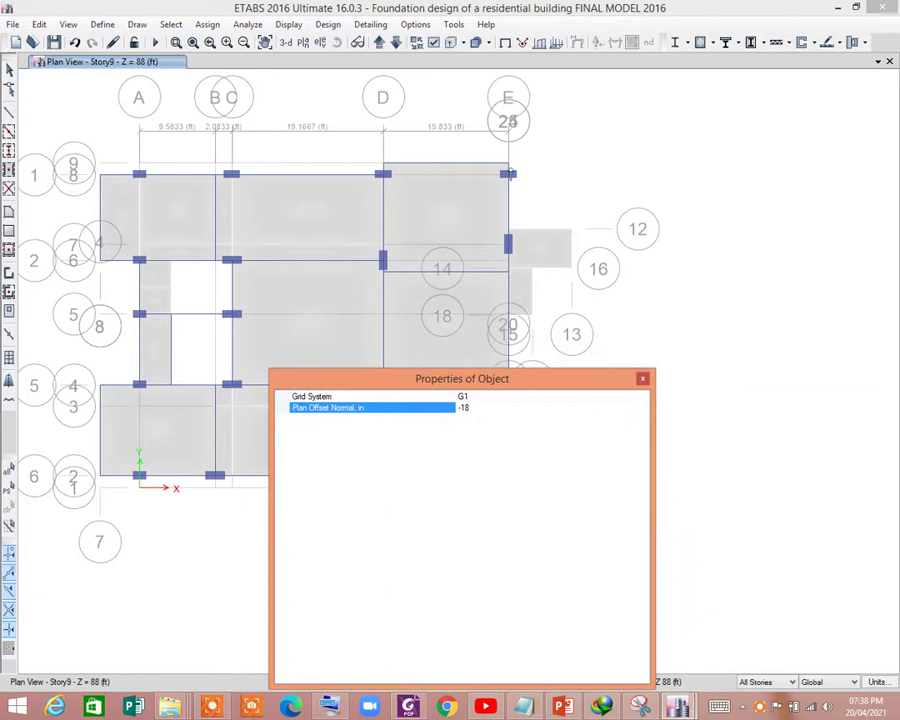
pyautogui.click(509, 175)
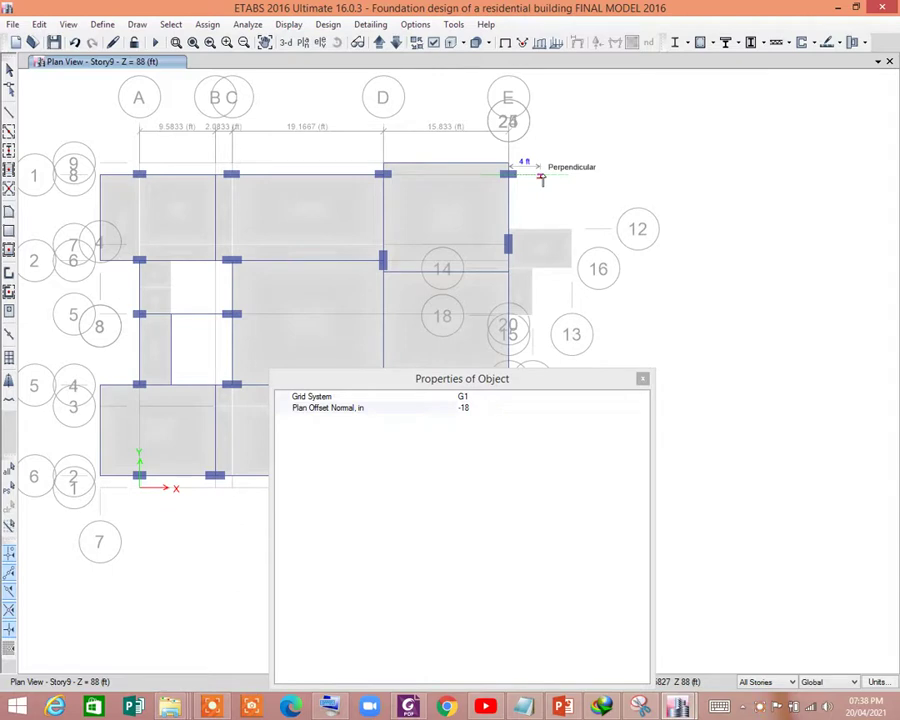
pyautogui.click(541, 178)
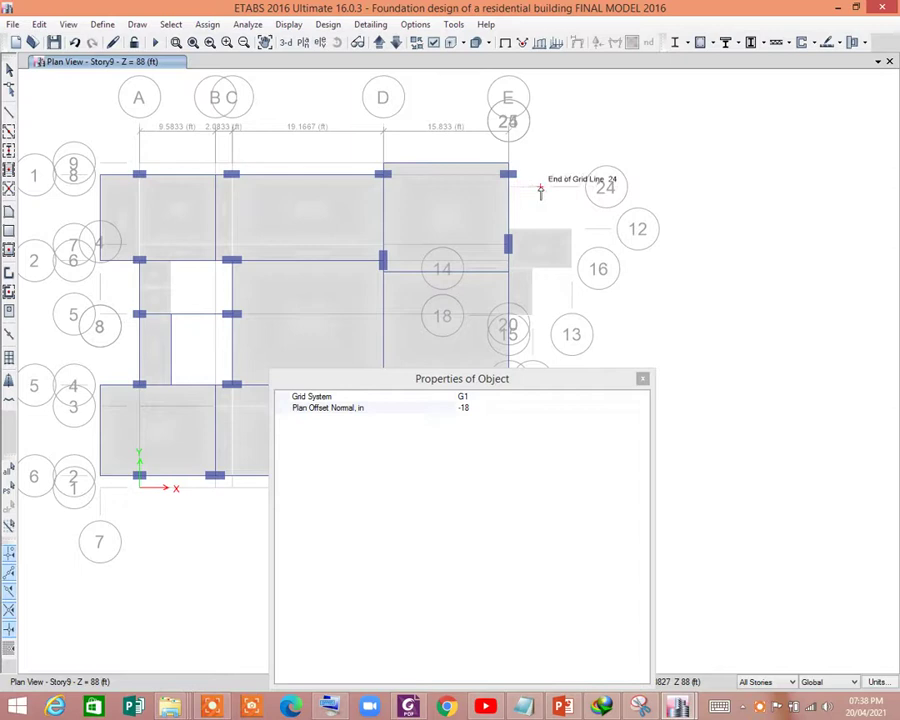
pyautogui.click(468, 408)
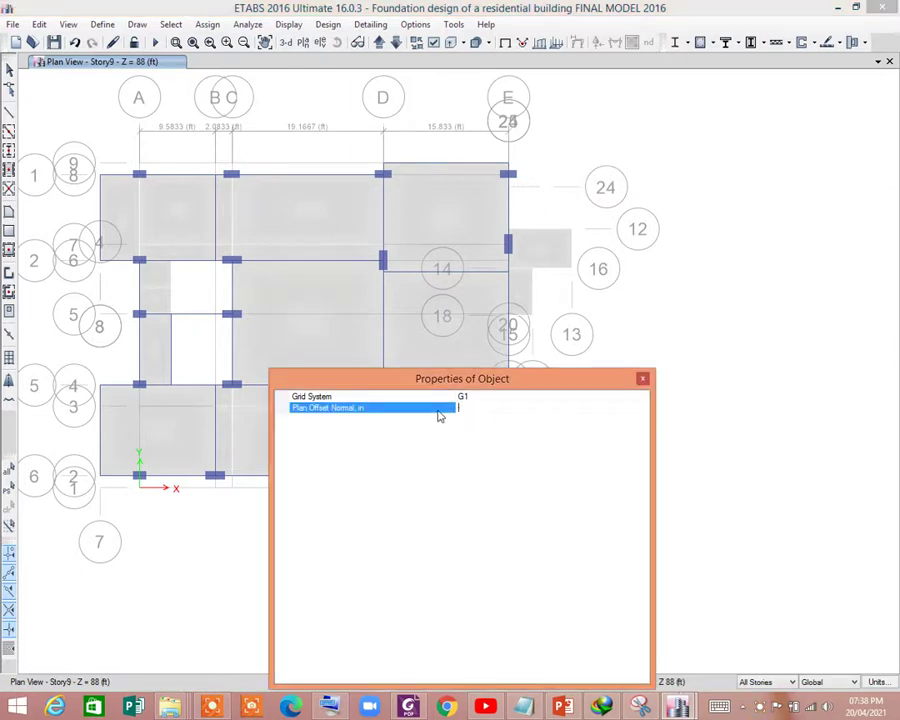
pyautogui.write('0')
# Draw grid lines 25 and 26 around grid point E-12 with zero offset.
pyautogui.moveTo(449, 390); pyautogui.dragTo(412, 389)
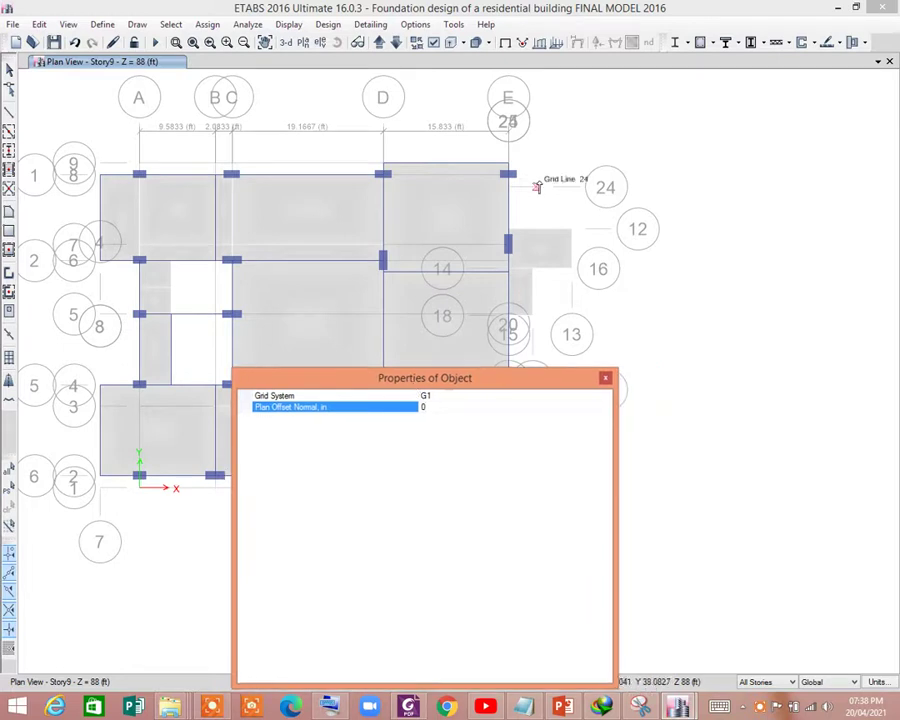
pyautogui.click(540, 190)
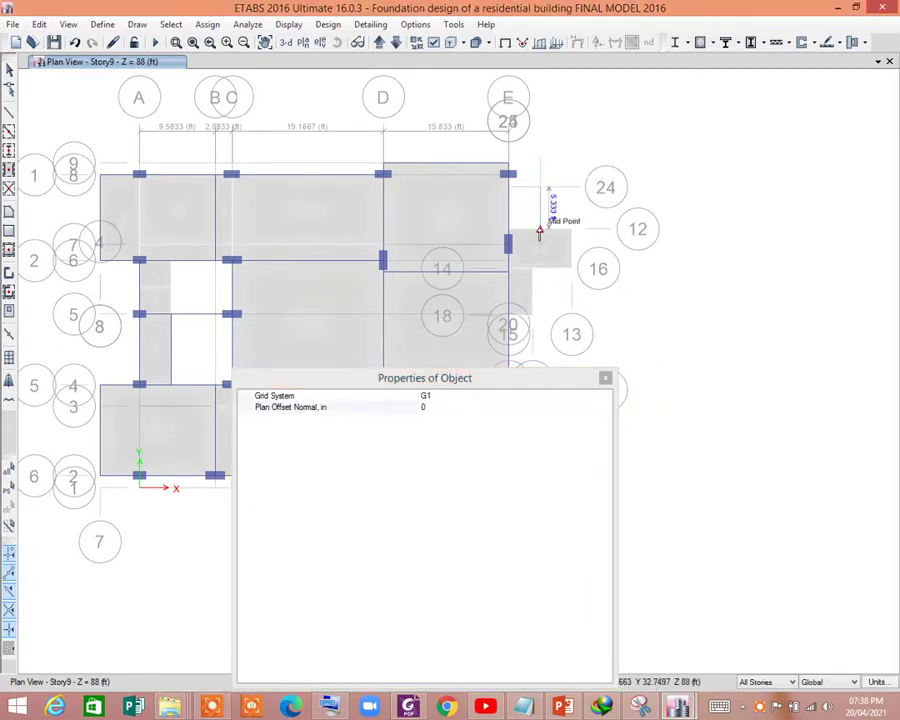
pyautogui.click(539, 232)
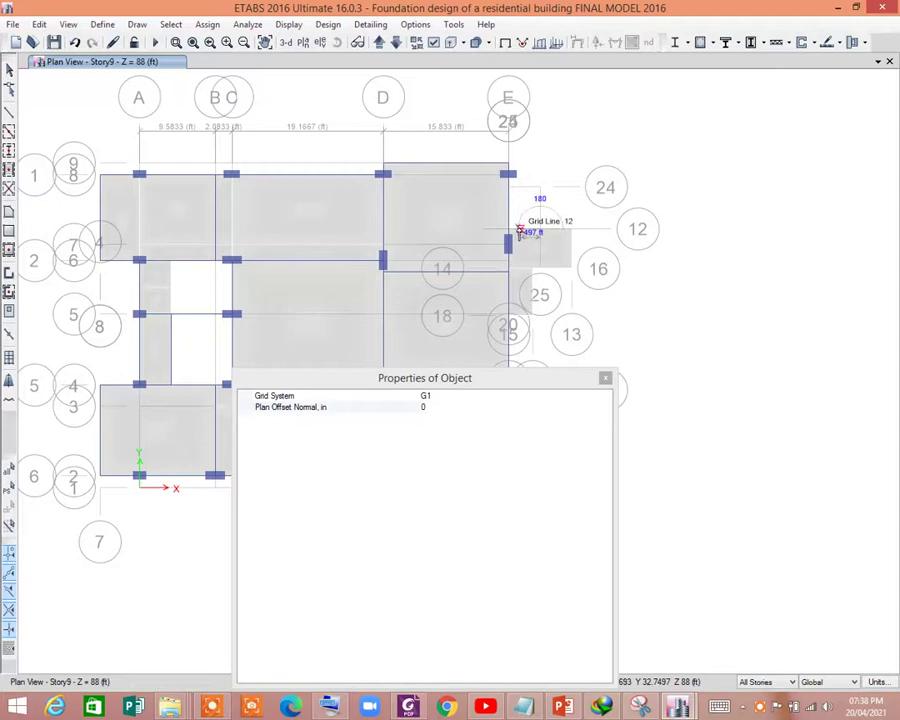
pyautogui.click(508, 232)
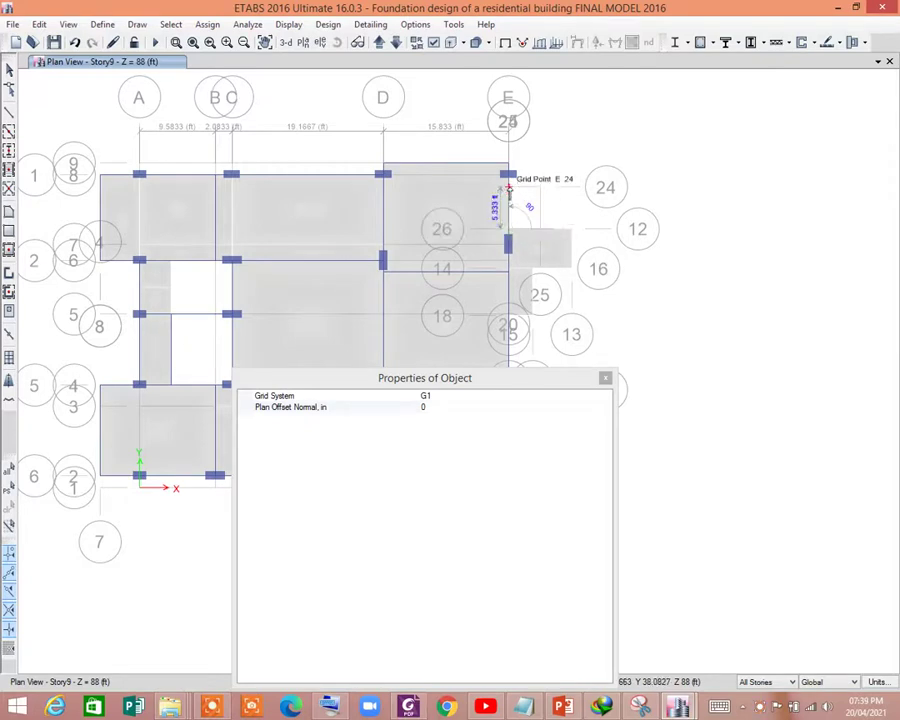
pyautogui.scroll(1, 516, 210)
pyautogui.scroll(1, 516, 210)
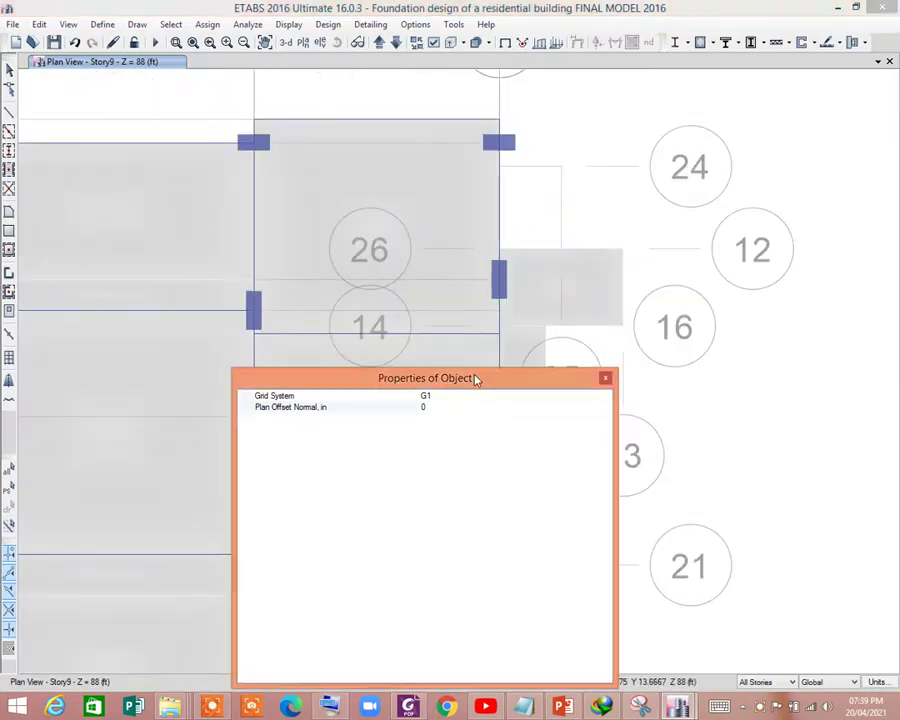
pyautogui.moveTo(476, 380); pyautogui.dragTo(433, 403)
pyautogui.click(563, 405)
pyautogui.scroll(-2, 415, 240)
pyautogui.scroll(-2, 415, 240)
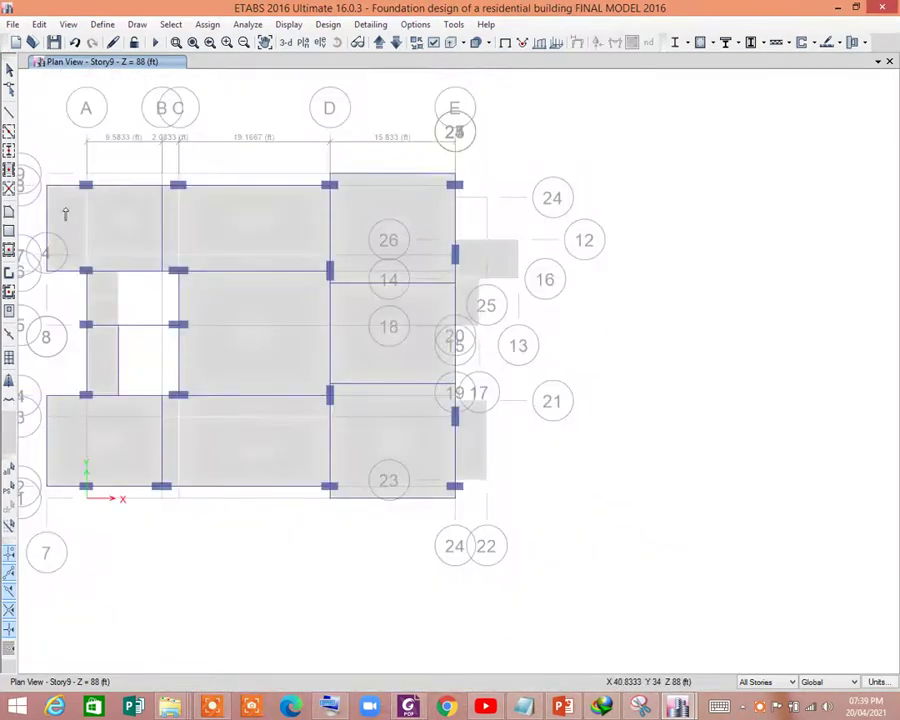
# Draw a rectangular FLOOR SLAB 5" balcony slab beyond grid E on all storeys and view it in 3-D.
pyautogui.click(8, 250)
pyautogui.moveTo(458, 398); pyautogui.dragTo(750, 169)
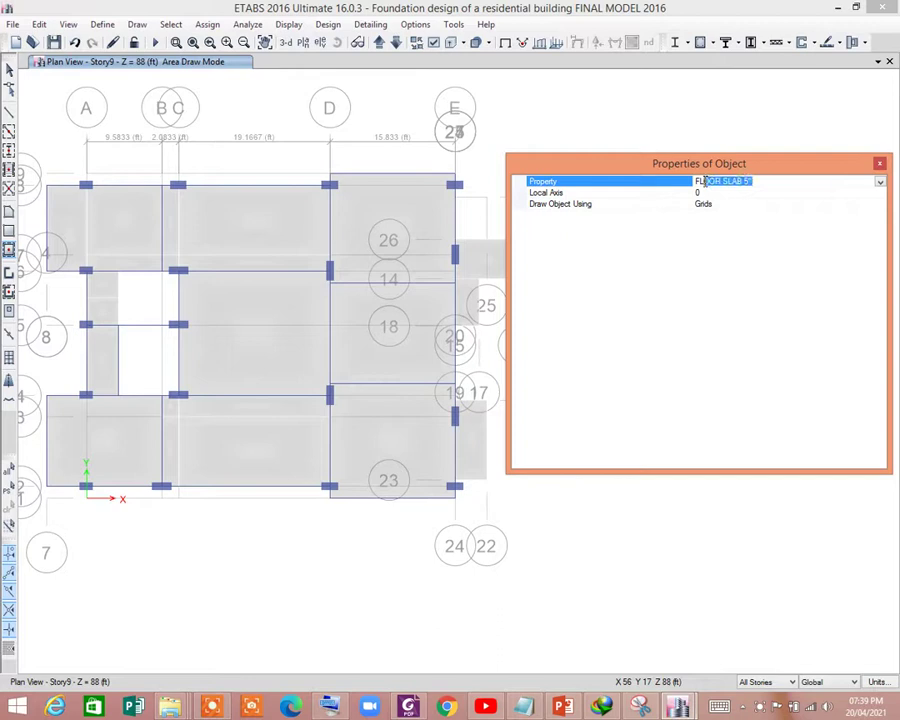
pyautogui.moveTo(616, 164); pyautogui.dragTo(732, 162)
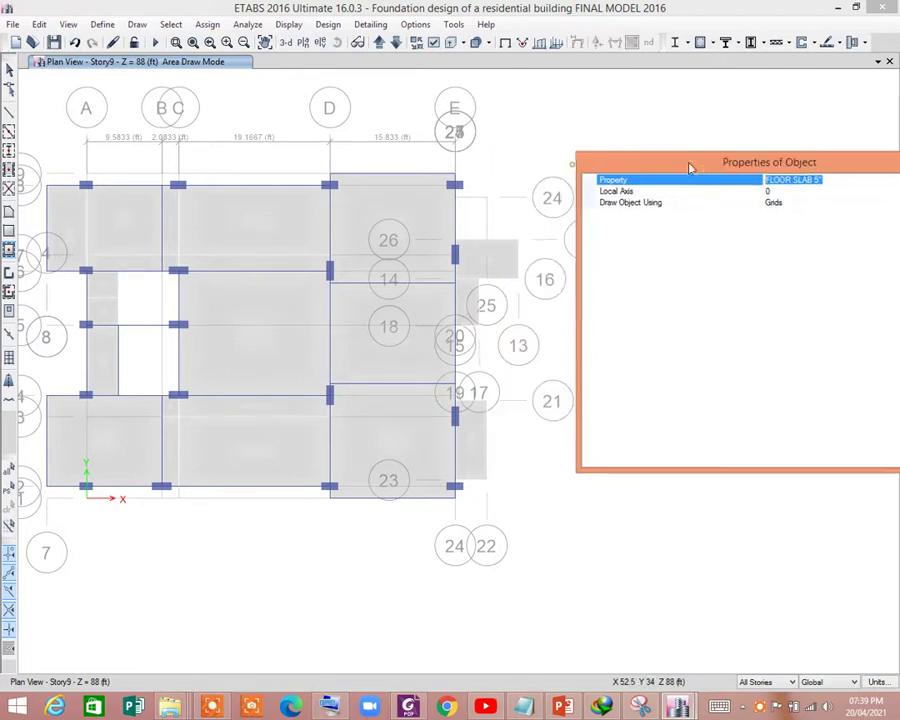
pyautogui.click(473, 229)
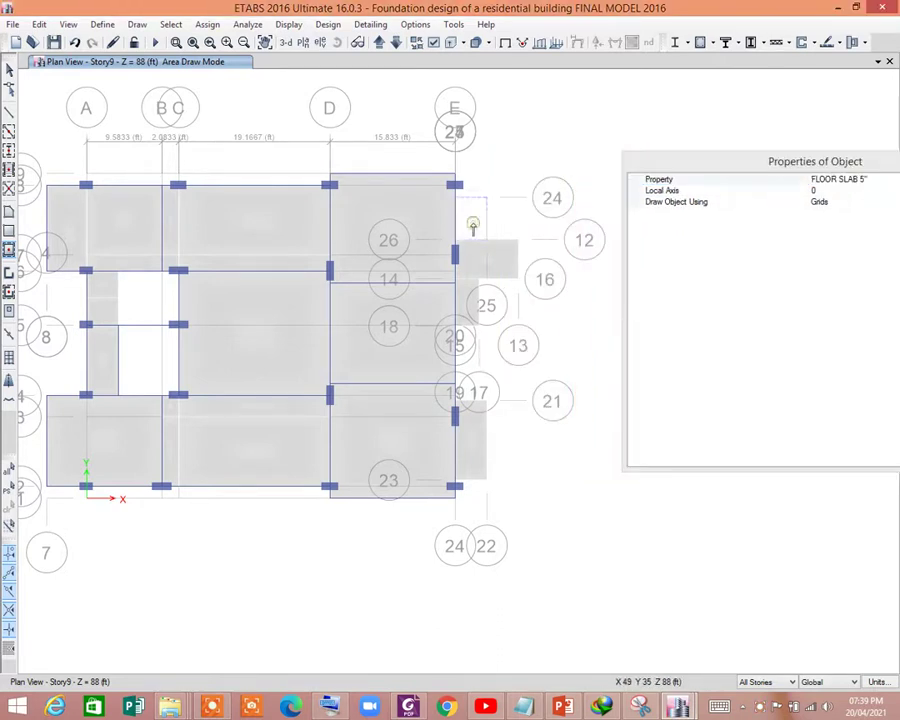
pyautogui.click(288, 43)
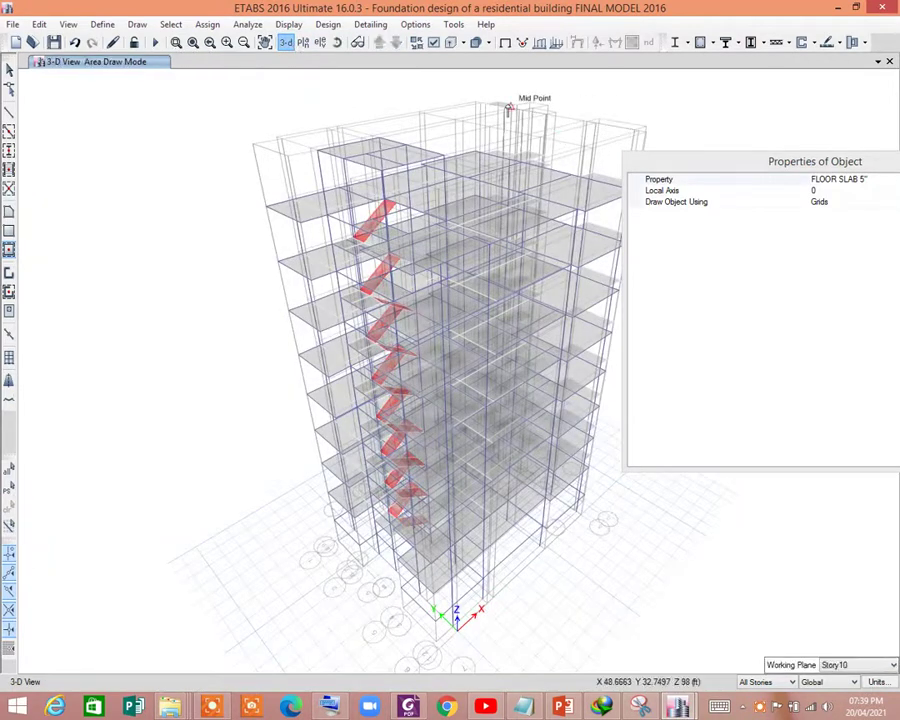
pyautogui.scroll(3, 487, 118)
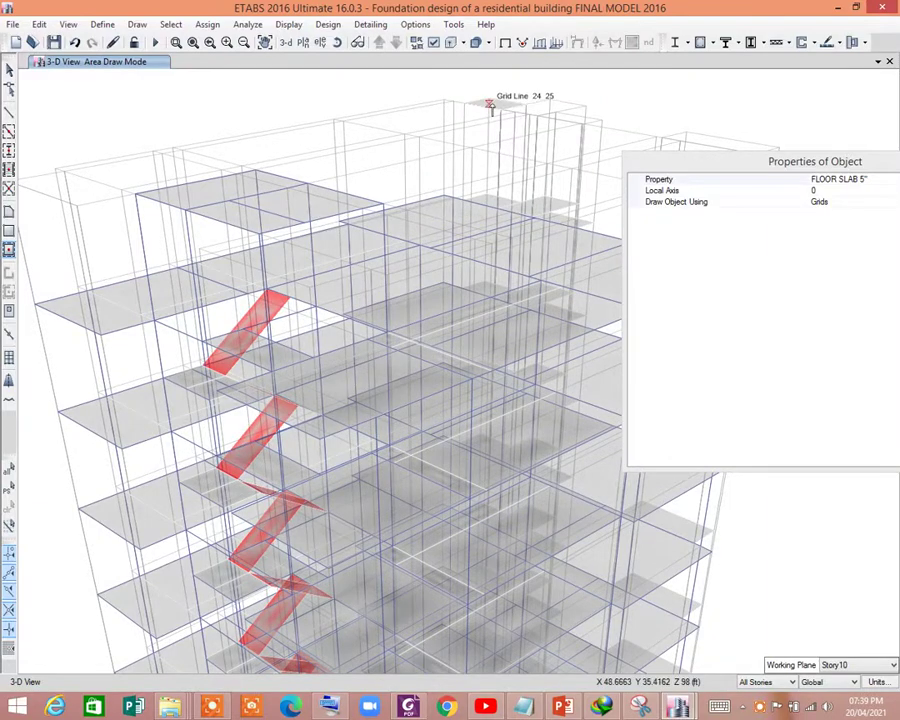
pyautogui.scroll(-3, 473, 115)
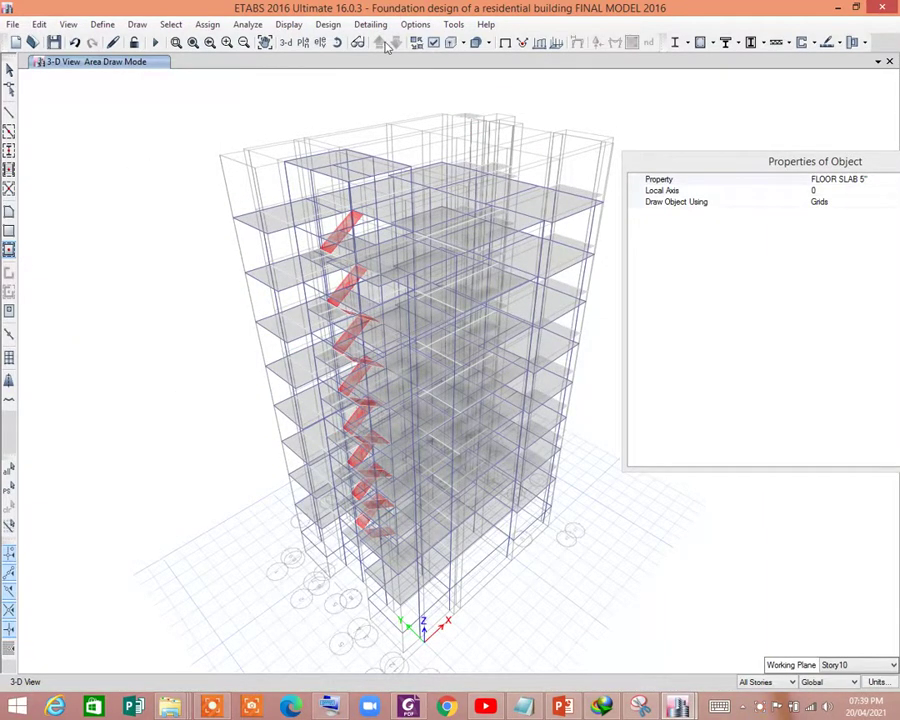
# Limit edits to one storey and delete the extra slab near grid E/24 on Story10.
pyautogui.click(303, 44)
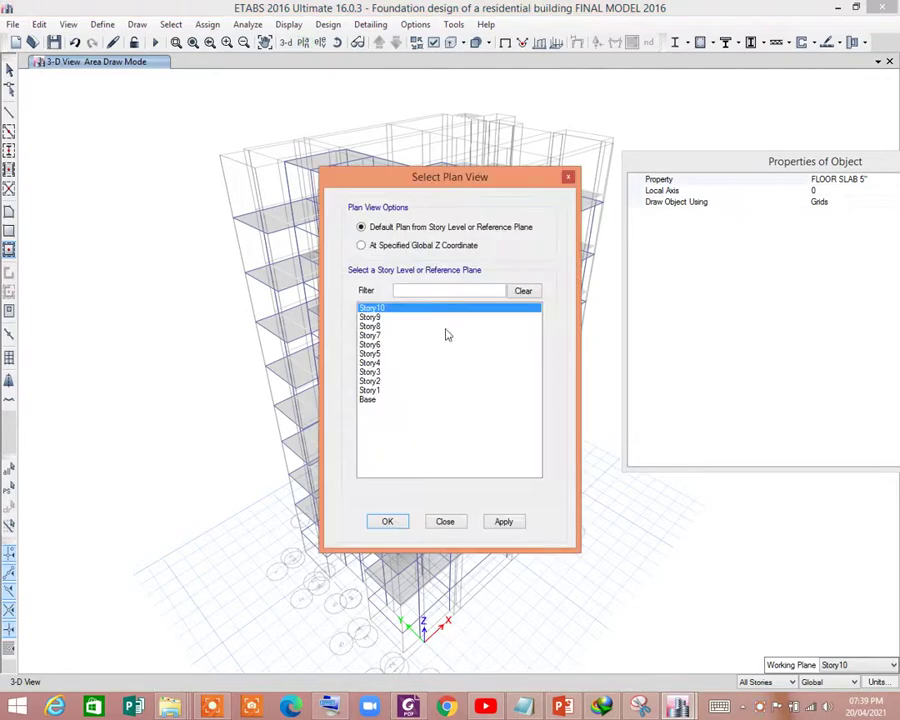
pyautogui.click(388, 522)
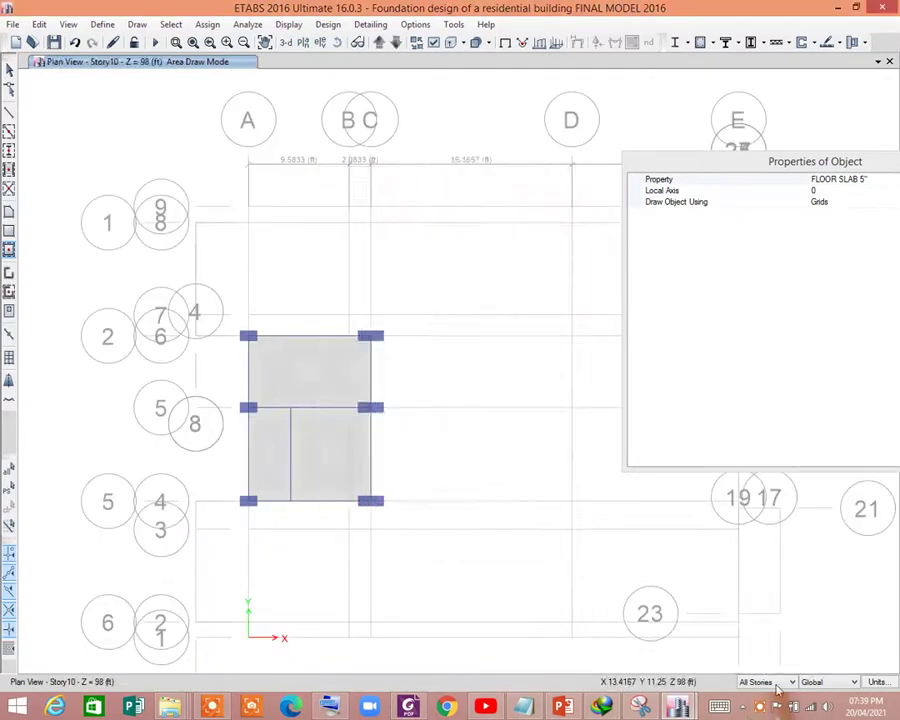
pyautogui.click(778, 684)
pyautogui.click(765, 694)
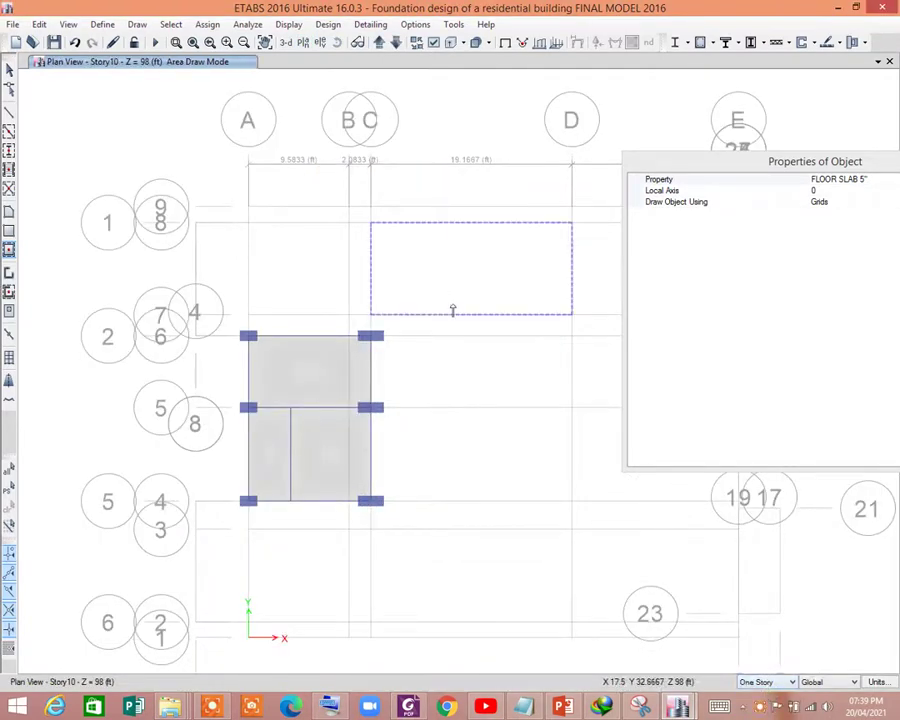
pyautogui.moveTo(770, 168); pyautogui.dragTo(449, 179)
pyautogui.click(674, 172)
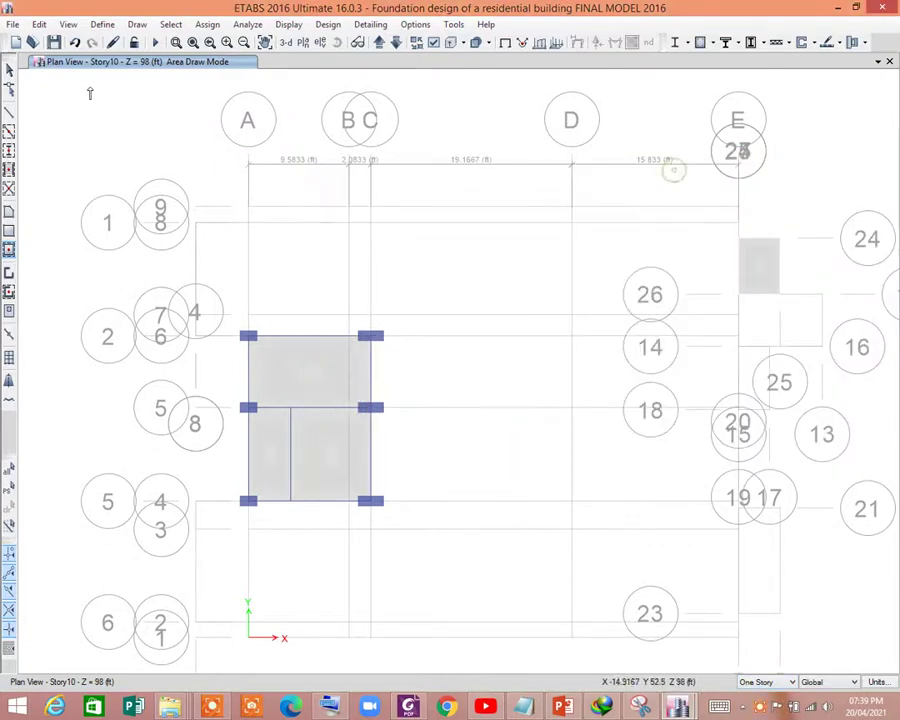
pyautogui.click(8, 68)
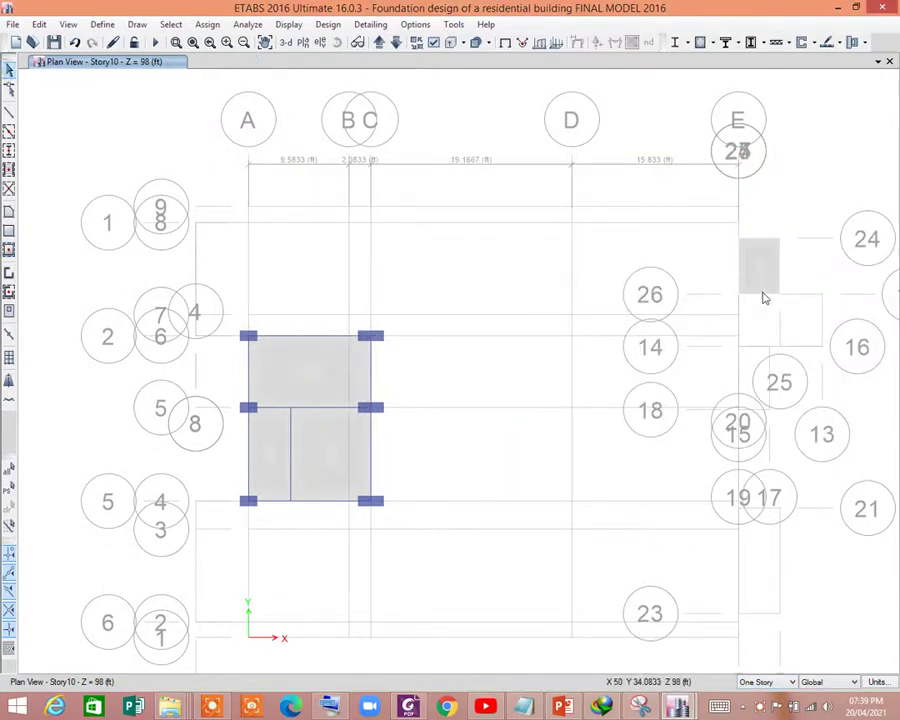
pyautogui.click(751, 275)
pyautogui.click(45, 25)
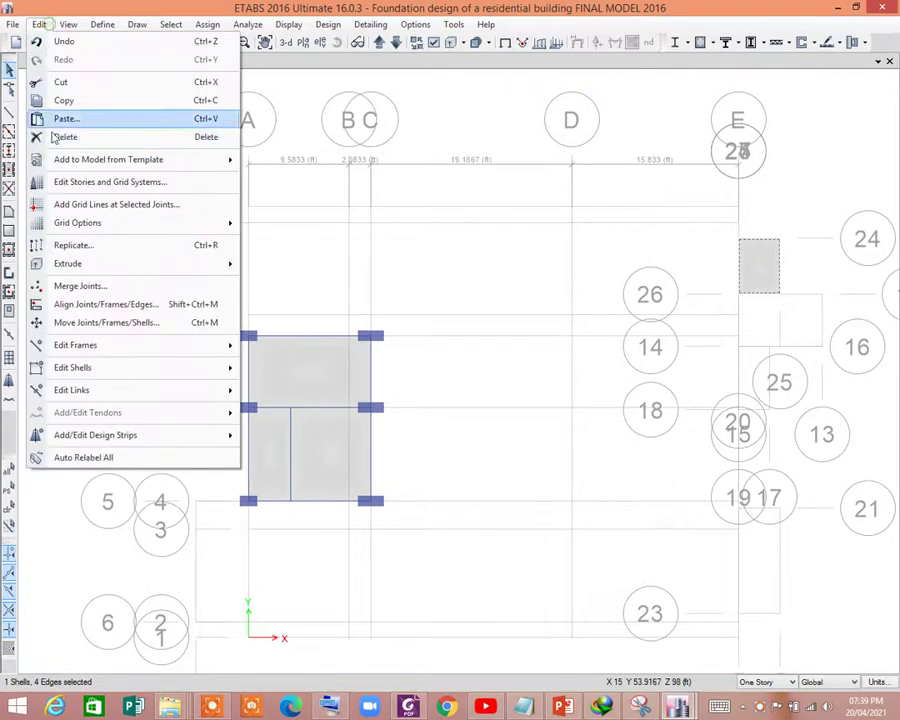
pyautogui.click(54, 134)
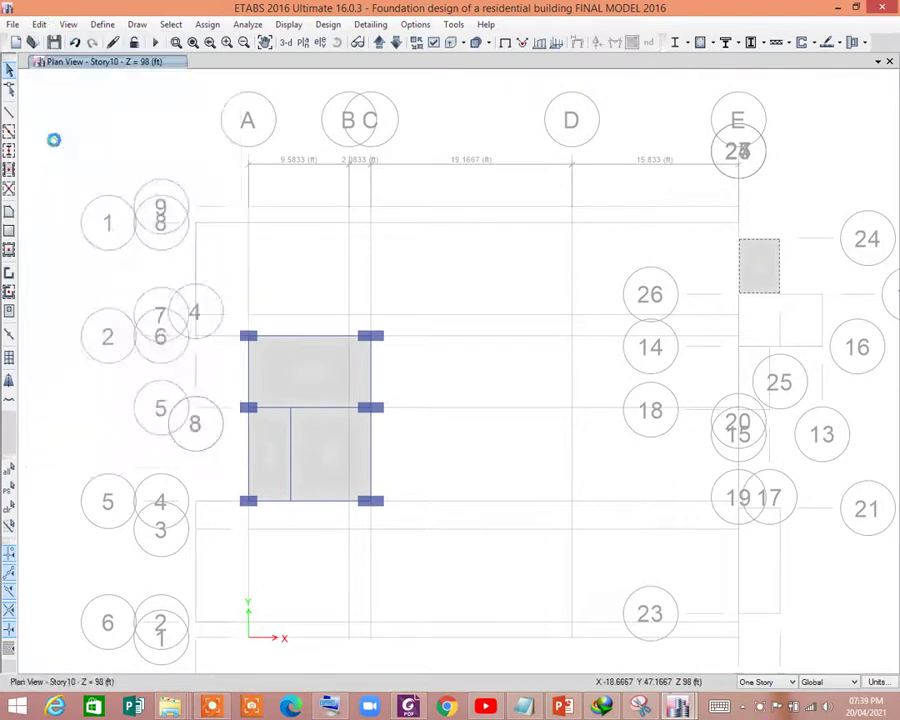
# Delete the extra slab on the Story1 plan.
pyautogui.click(305, 43)
pyautogui.click(372, 390)
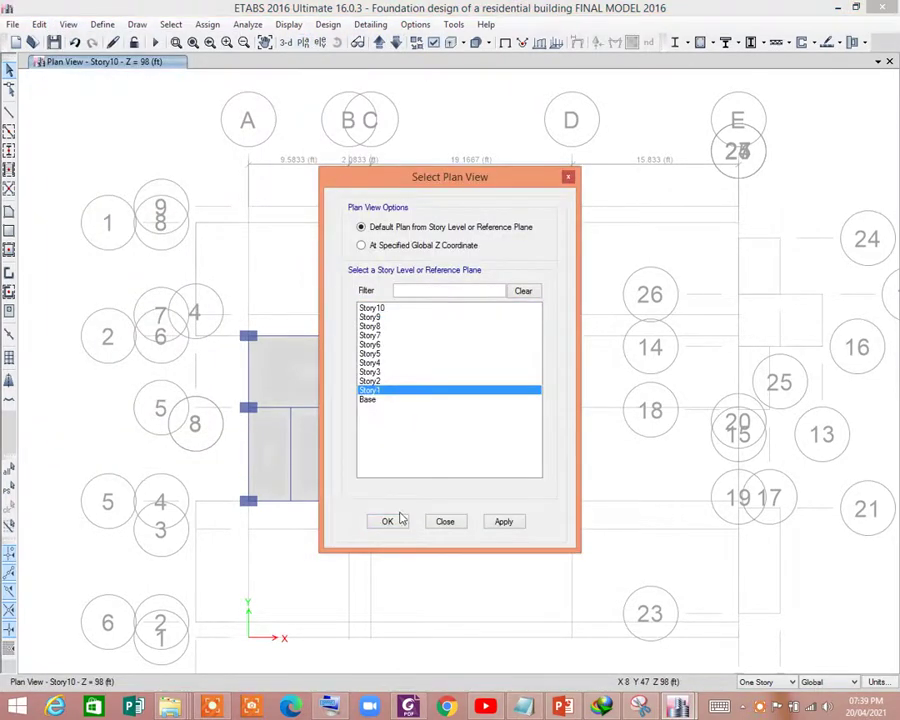
pyautogui.click(387, 521)
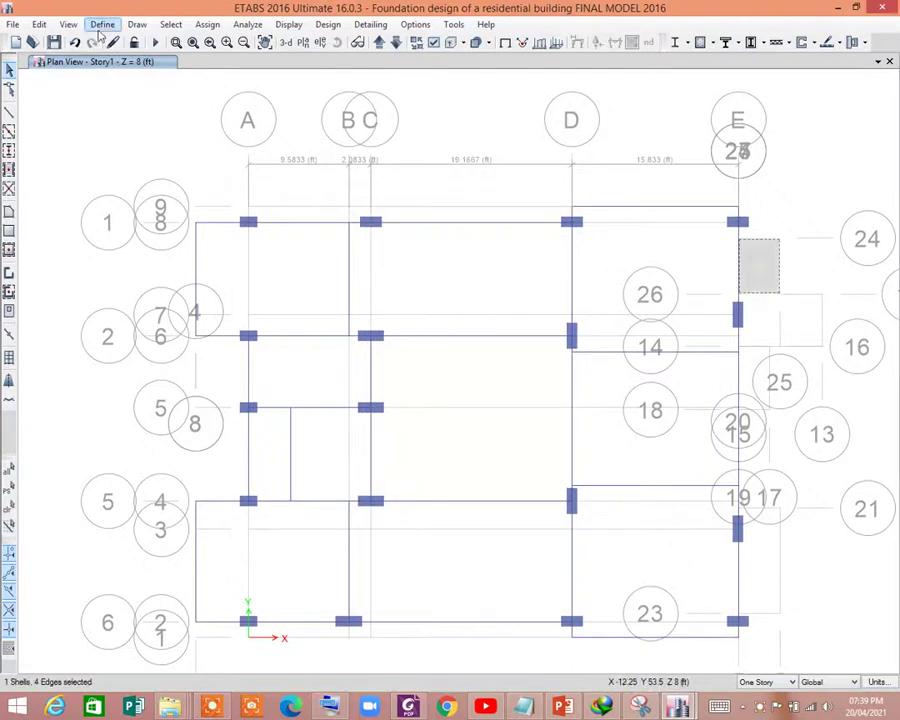
pyautogui.click(40, 24)
pyautogui.click(63, 137)
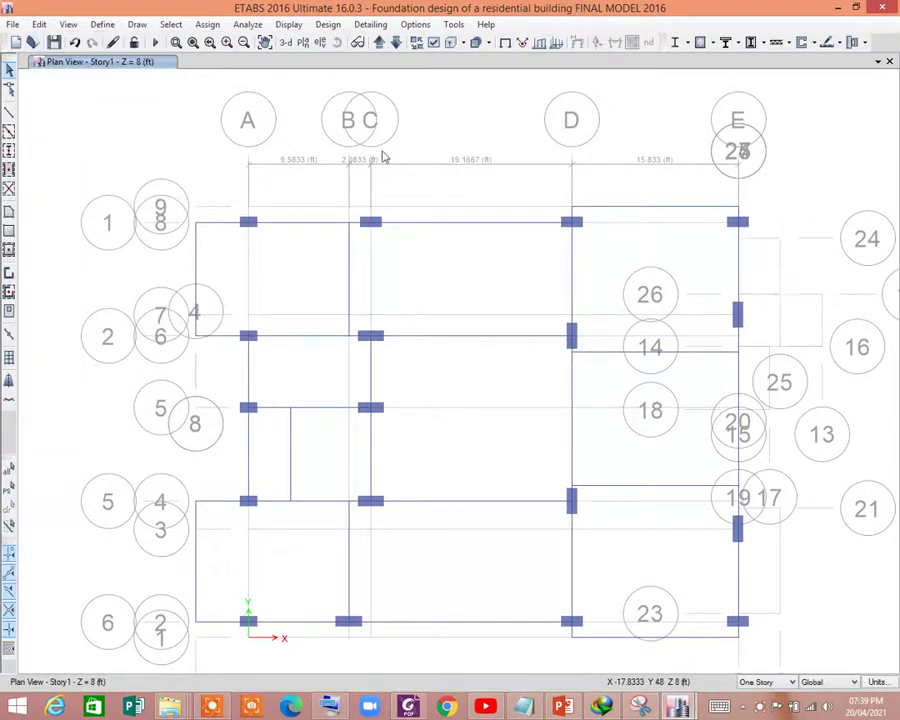
# Delete the extra slab near grid E from the Base plan.
pyautogui.click(309, 45)
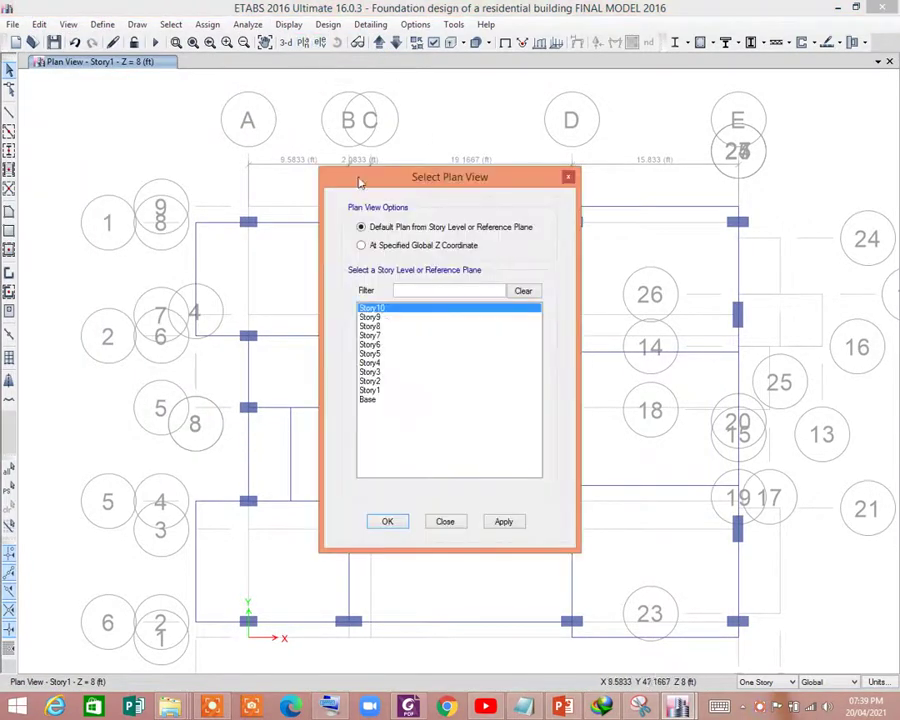
pyautogui.click(380, 441)
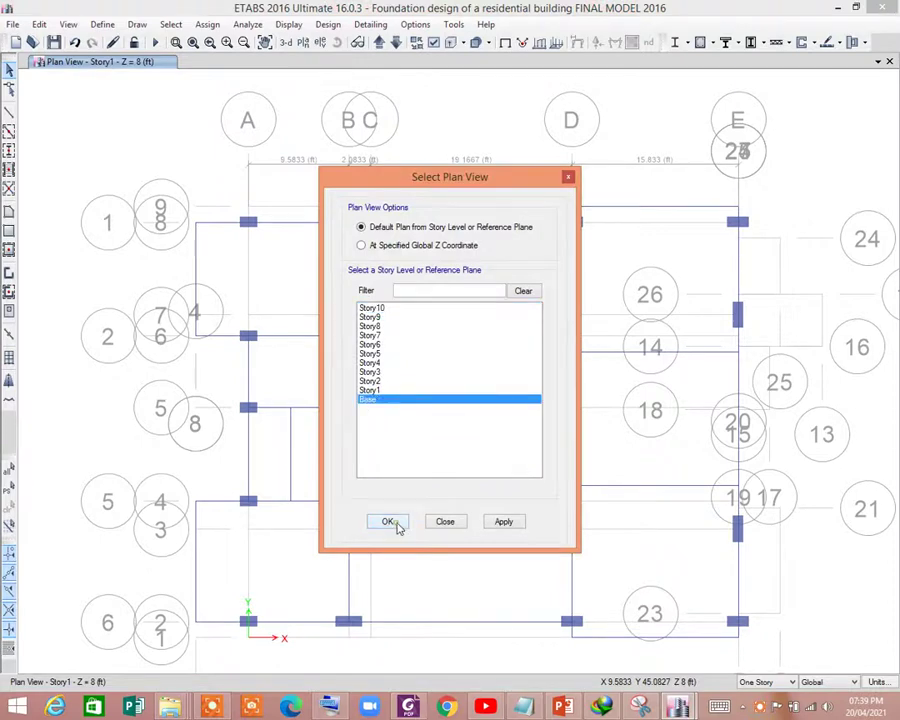
pyautogui.click(388, 521)
pyautogui.click(756, 258)
pyautogui.click(40, 25)
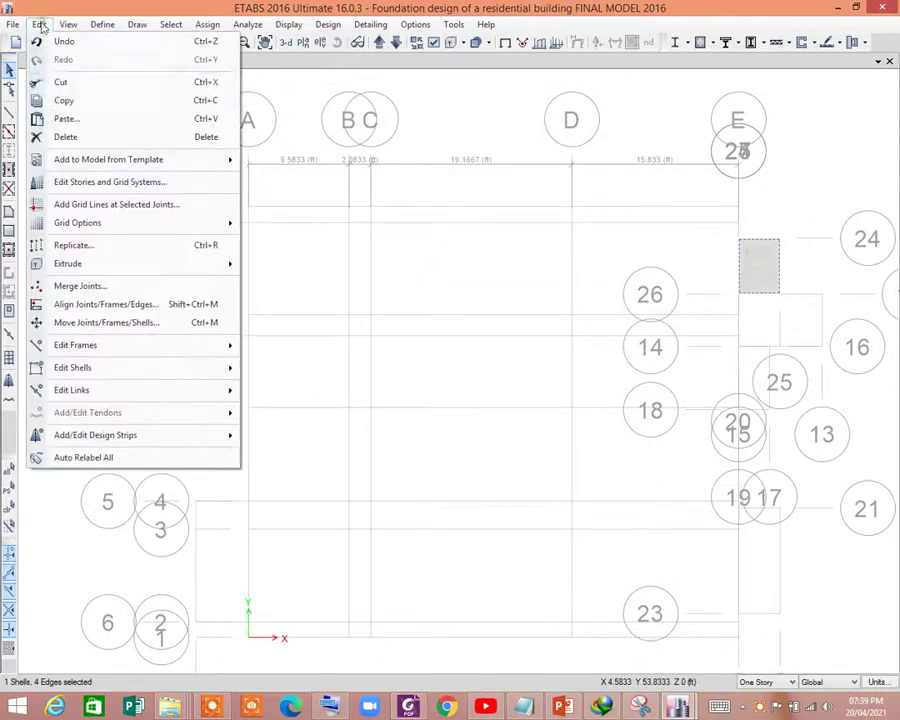
pyautogui.click(66, 137)
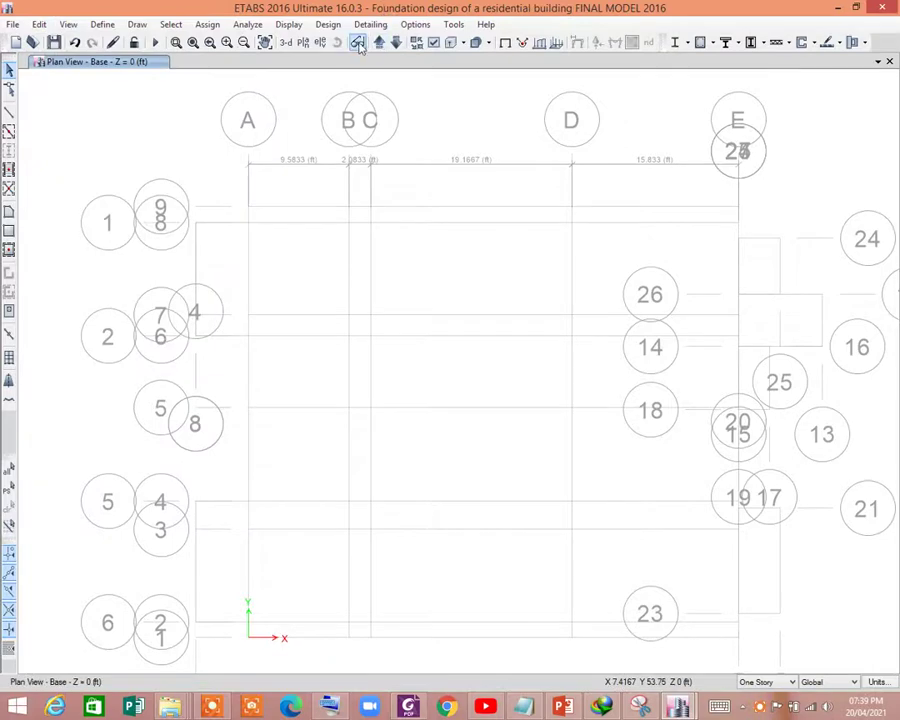
# Orbit and zoom the 3-D building to check its other side.
pyautogui.click(286, 44)
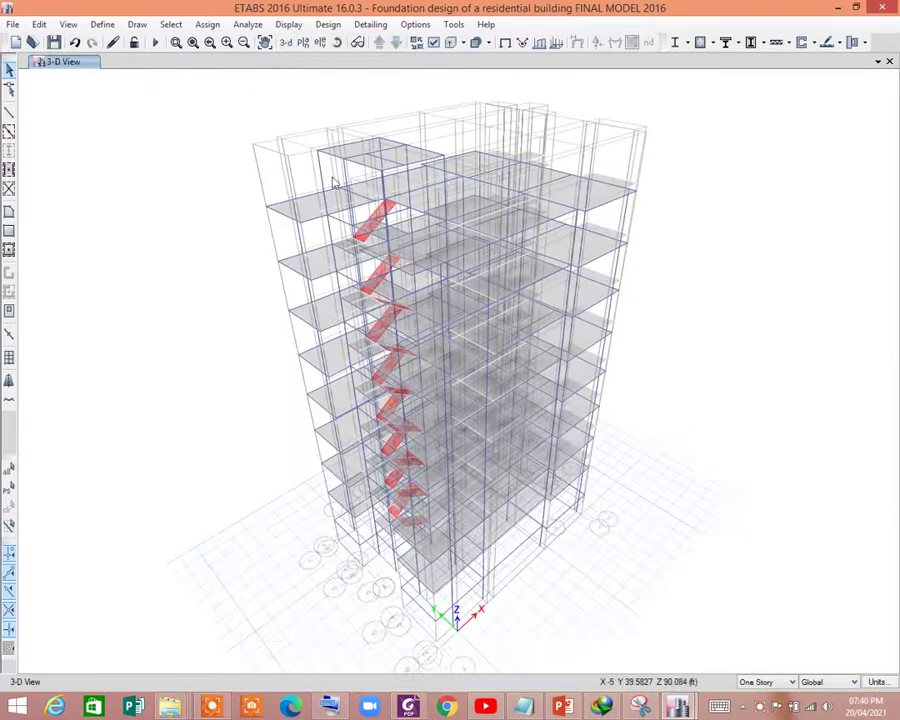
pyautogui.click(337, 43)
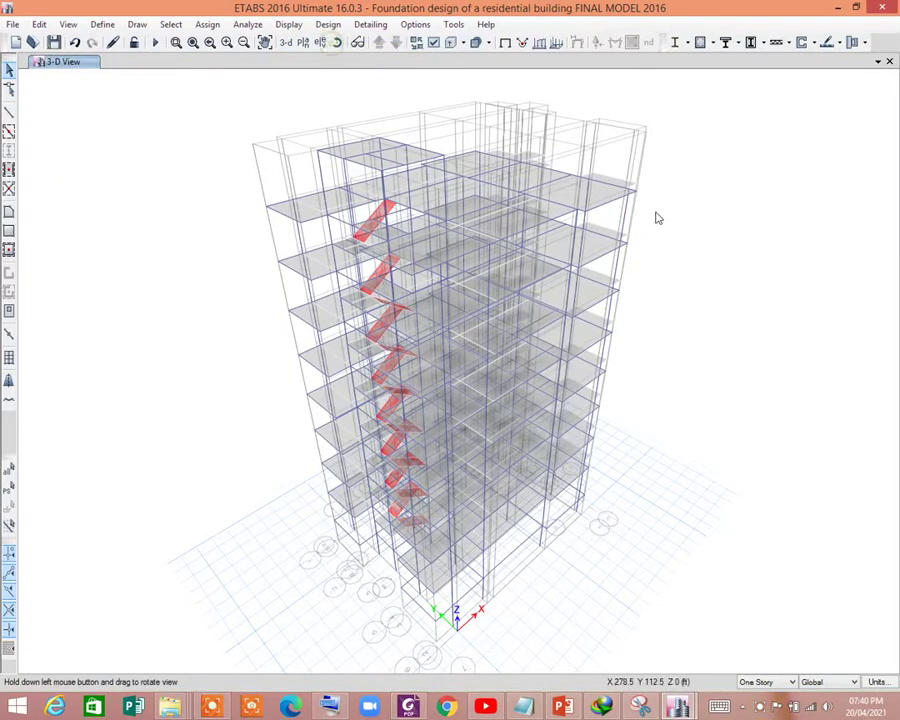
pyautogui.moveTo(652, 213)
pyautogui.mouseDown()
pyautogui.moveTo(407, 243)
pyautogui.moveTo(289, 233)
pyautogui.mouseUp()
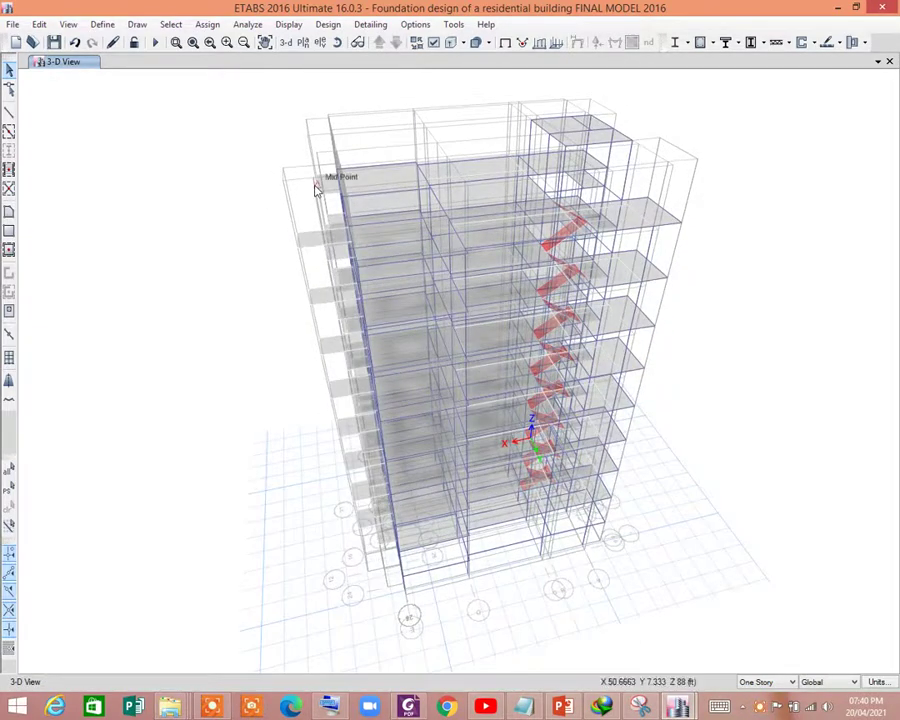
pyautogui.scroll(2, 321, 182)
pyautogui.scroll(1, 320, 180)
pyautogui.scroll(1, 307, 163)
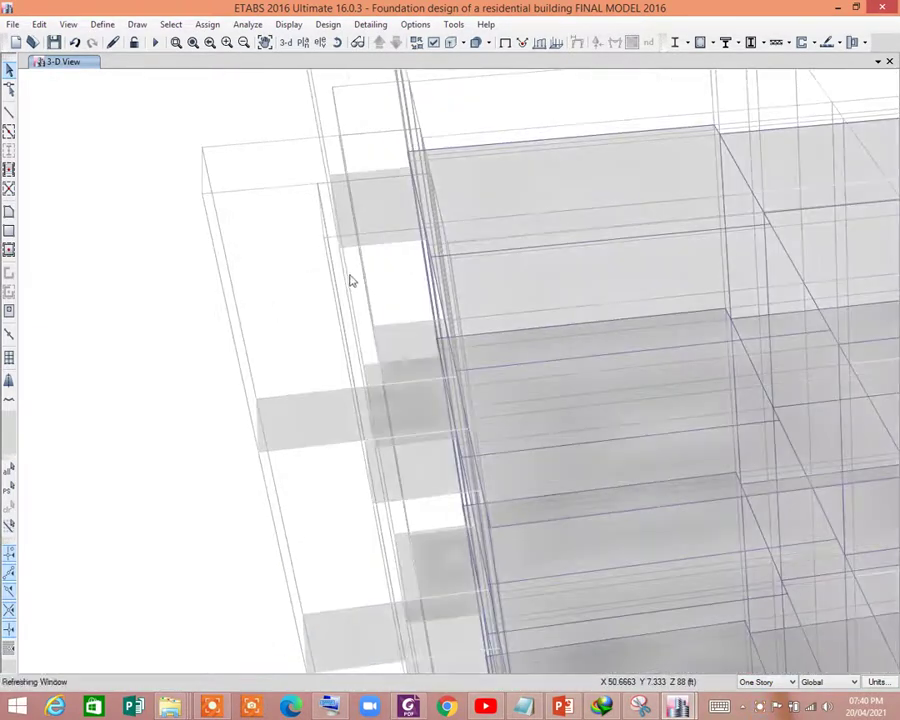
pyautogui.scroll(-3, 350, 290)
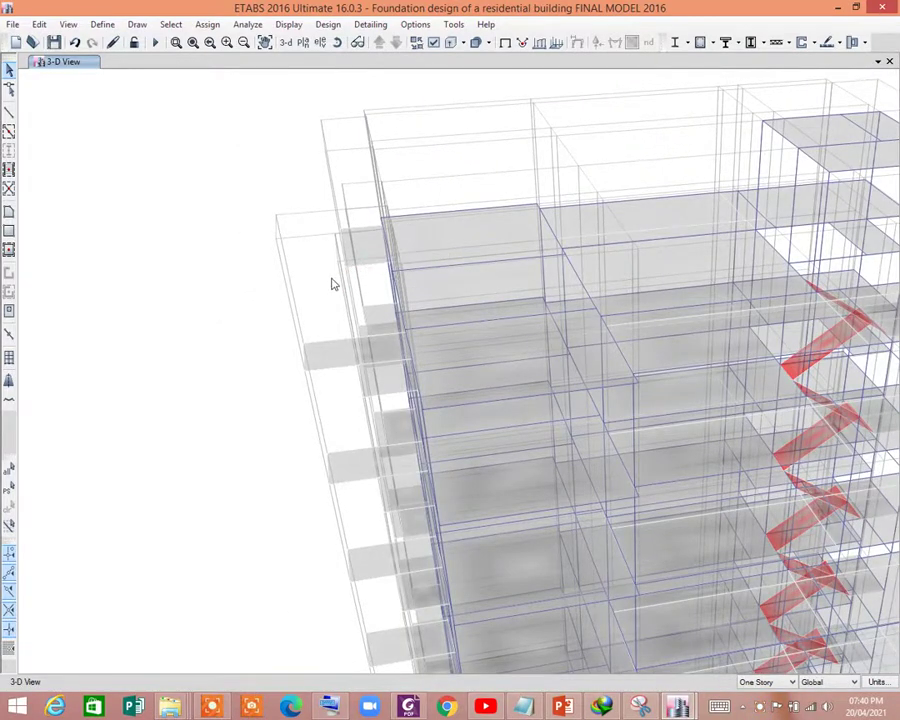
pyautogui.scroll(-3, 366, 244)
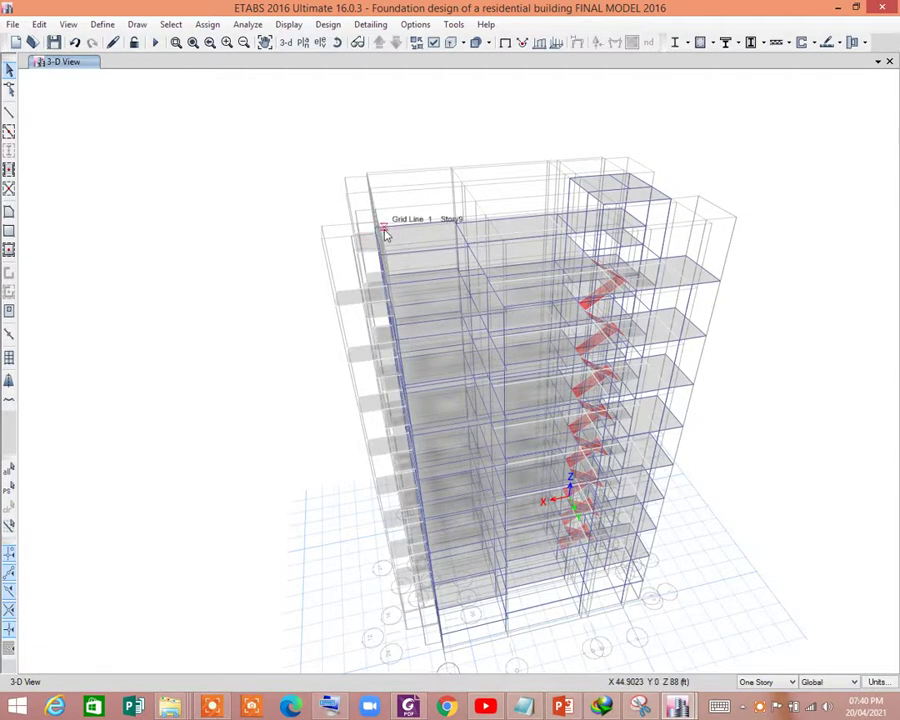
pyautogui.click(302, 44)
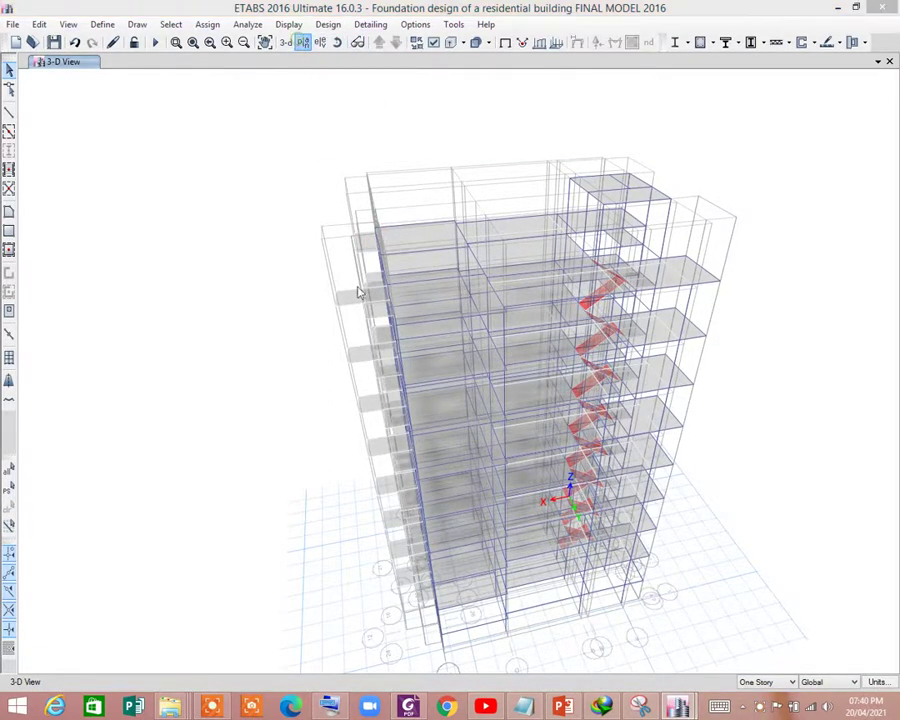
# Show the Story10 plan, then switch to the Story9 plan.
pyautogui.click(389, 522)
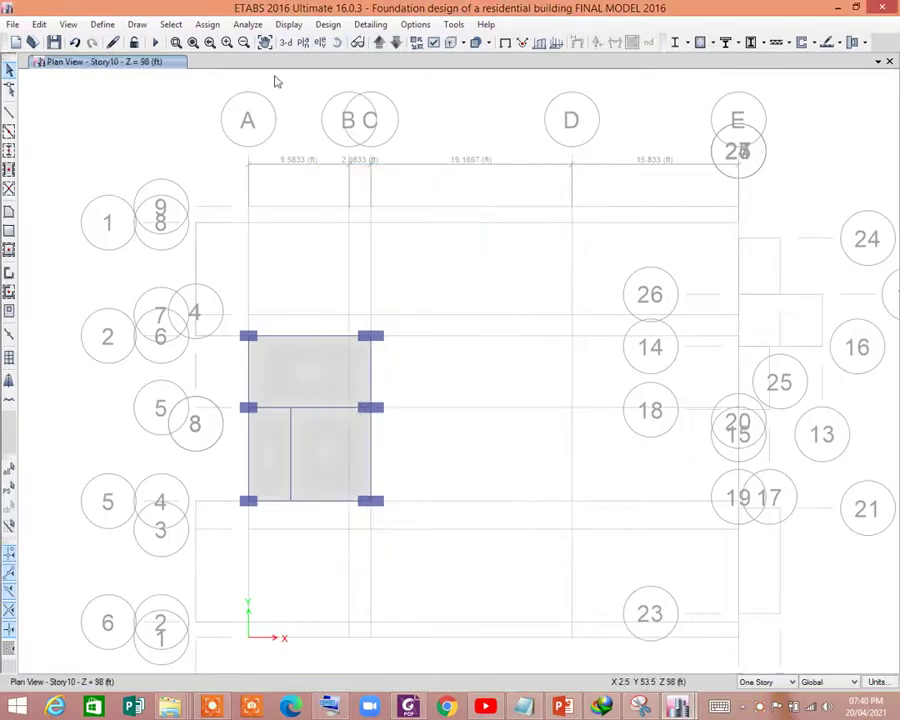
pyautogui.click(311, 46)
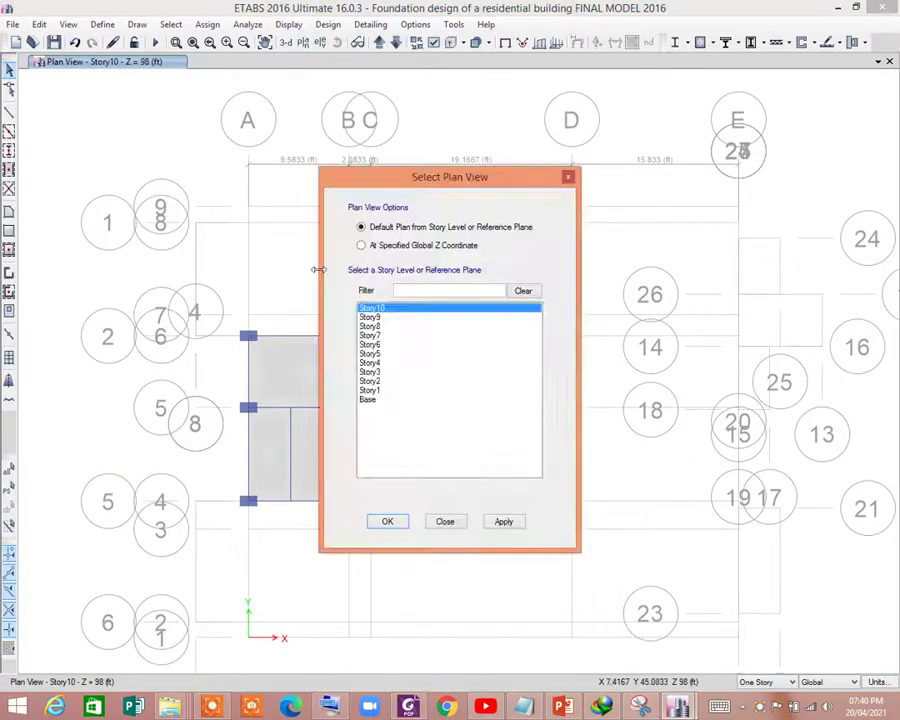
pyautogui.click(375, 317)
pyautogui.click(388, 521)
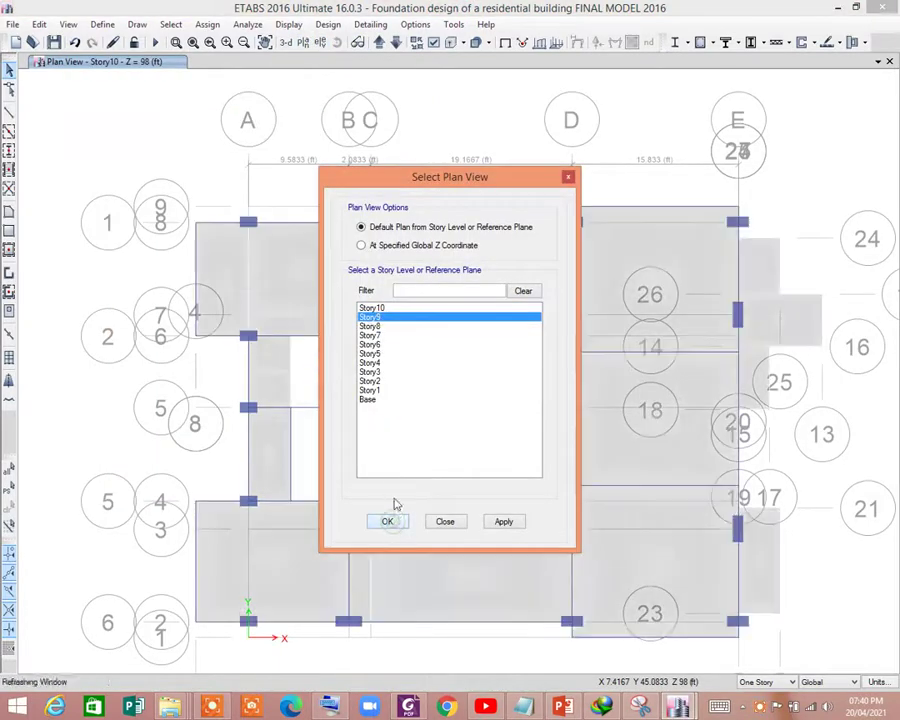
pyautogui.scroll(2, 503, 262)
pyautogui.scroll(-4, 502, 261)
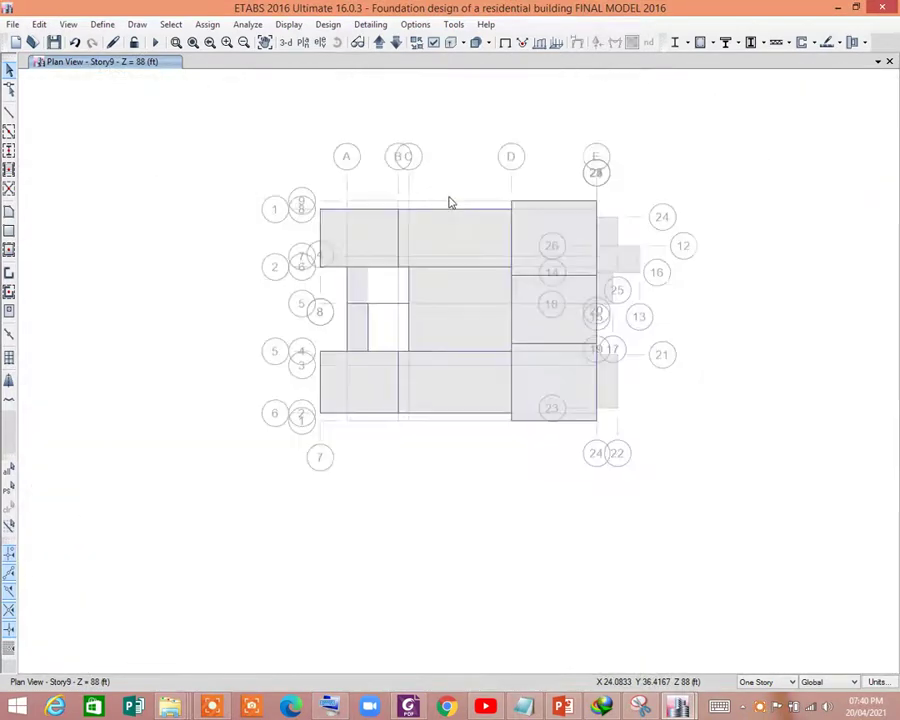
# In the 3-D view, set View by Colors of to Section Properties and apply it.
pyautogui.click(291, 45)
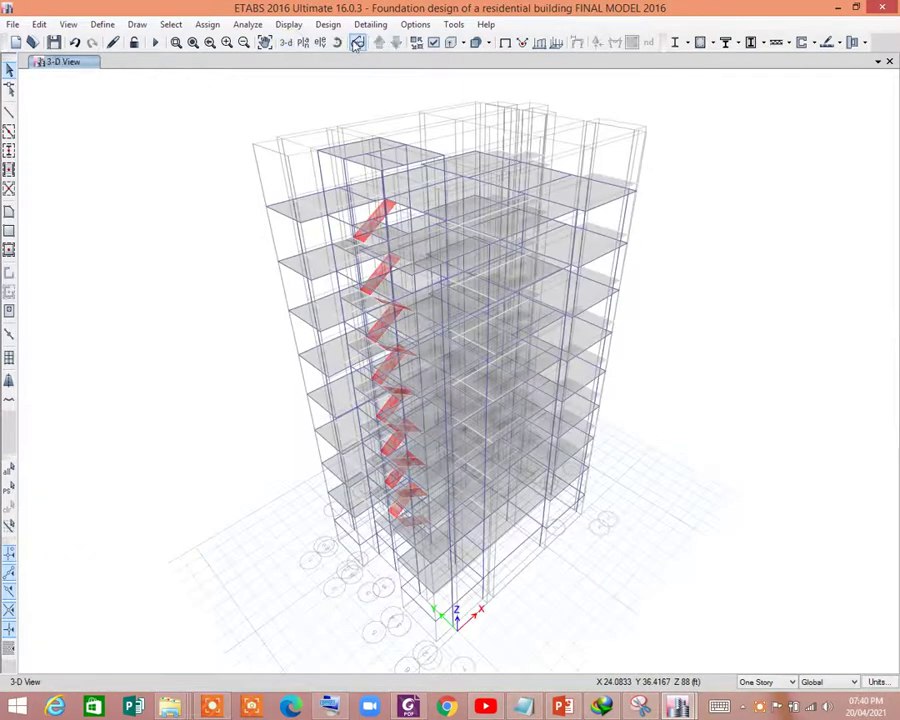
pyautogui.click(432, 44)
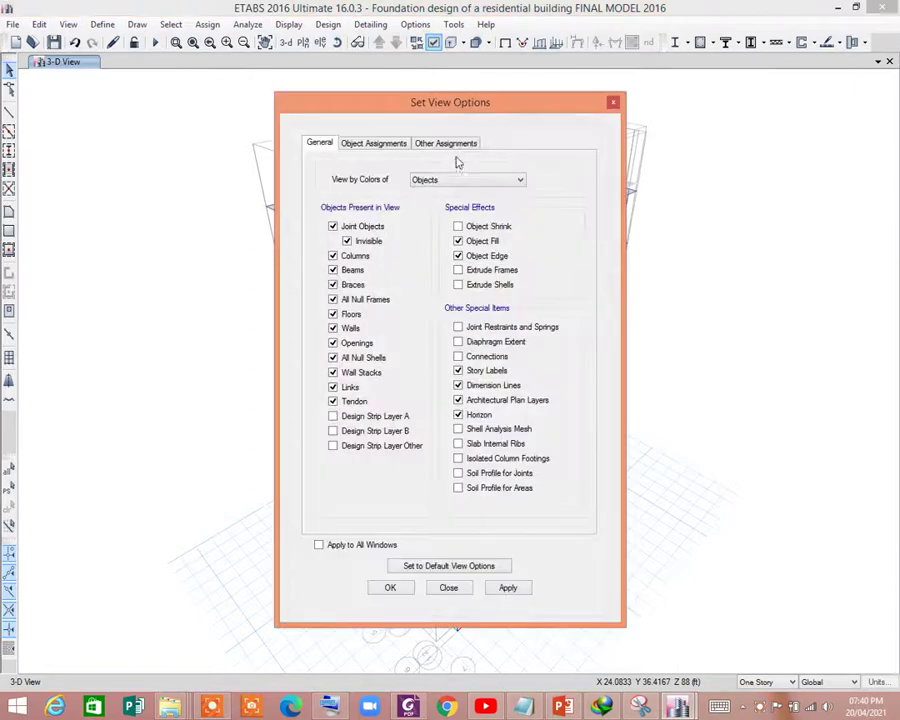
pyautogui.click(448, 180)
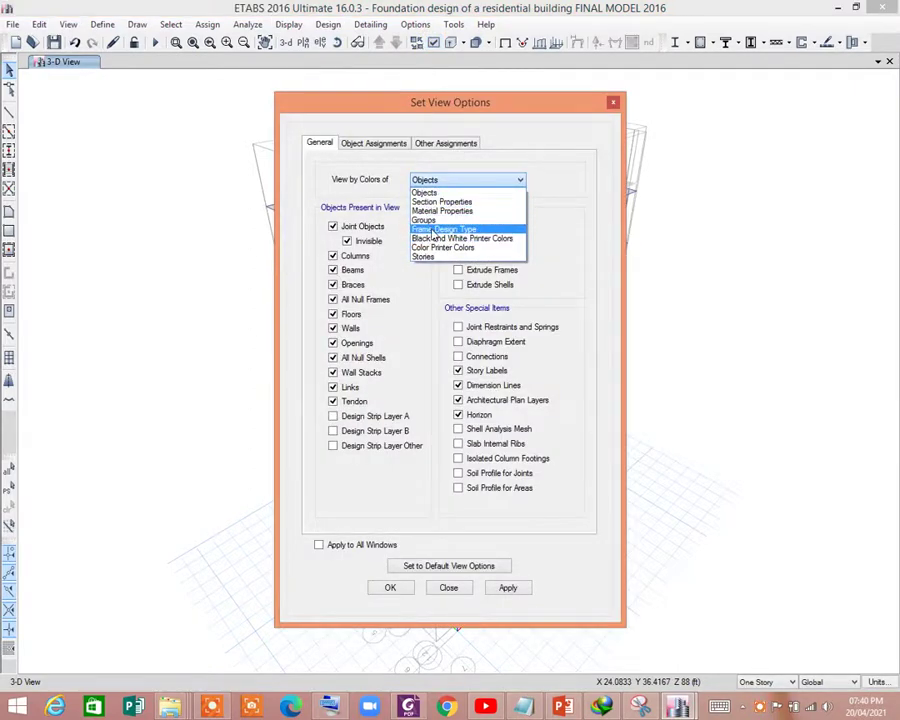
pyautogui.click(440, 202)
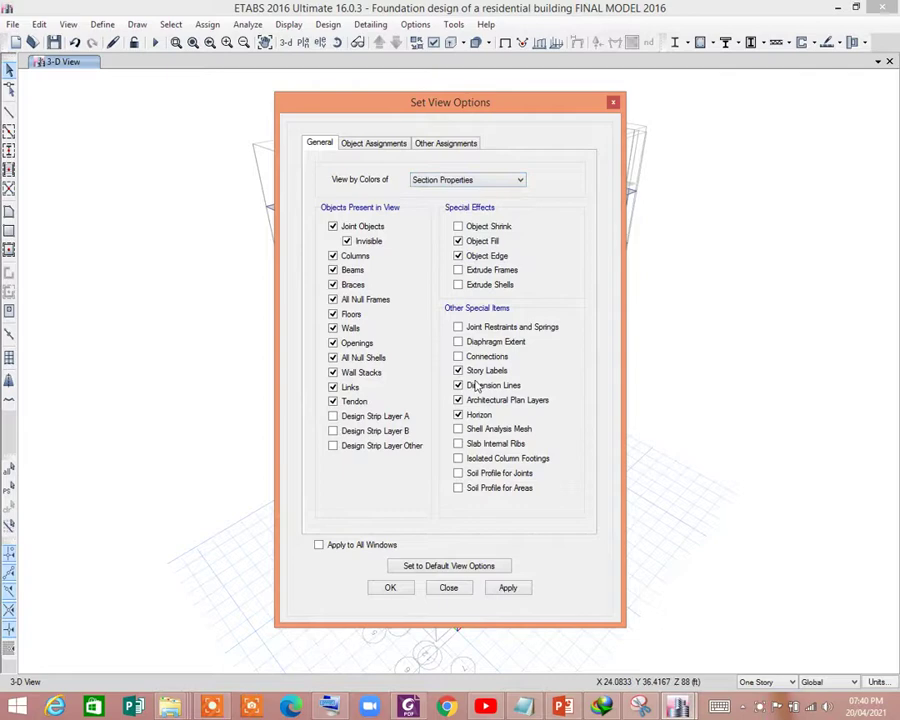
pyautogui.click(508, 588)
pyautogui.moveTo(532, 100); pyautogui.dragTo(612, 153)
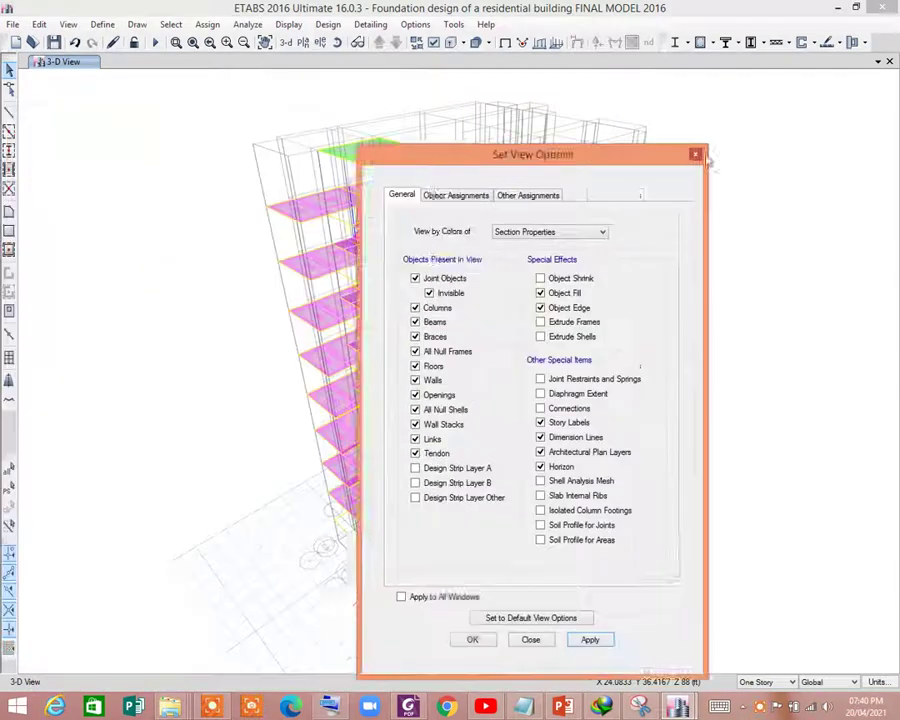
pyautogui.moveTo(707, 160); pyautogui.dragTo(872, 122)
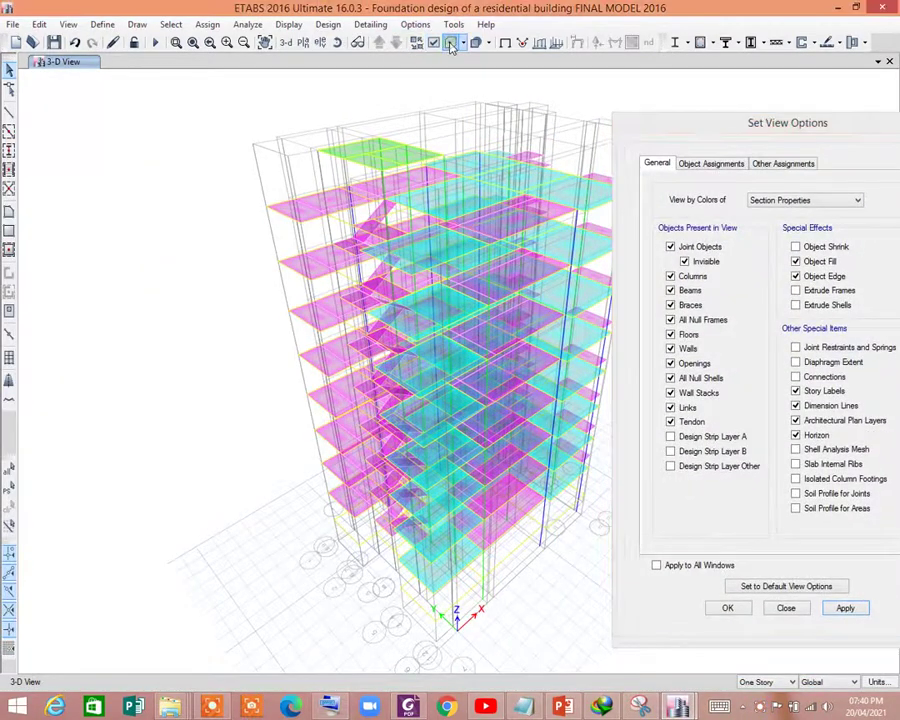
pyautogui.moveTo(659, 127); pyautogui.dragTo(818, 137)
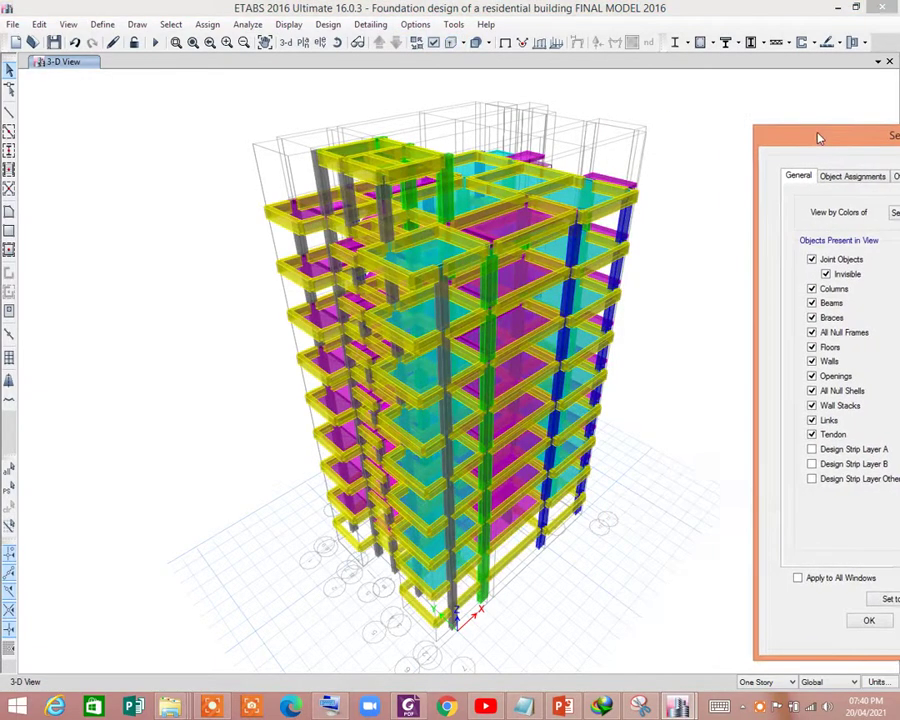
pyautogui.click(337, 43)
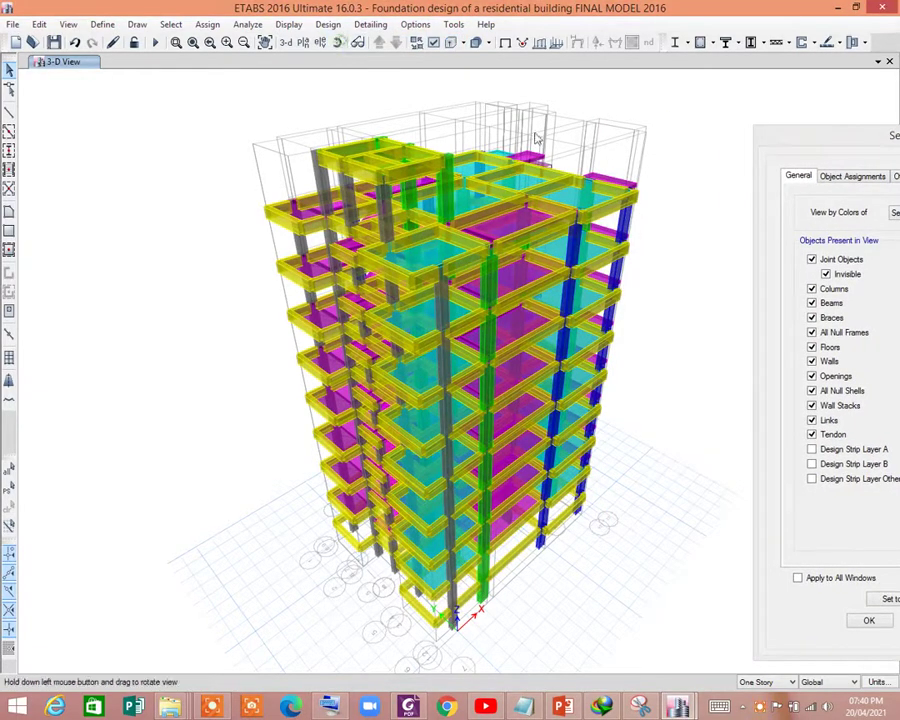
pyautogui.moveTo(651, 221)
pyautogui.mouseDown()
pyautogui.moveTo(627, 230)
pyautogui.moveTo(806, 227)
pyautogui.moveTo(806, 213)
pyautogui.mouseUp()
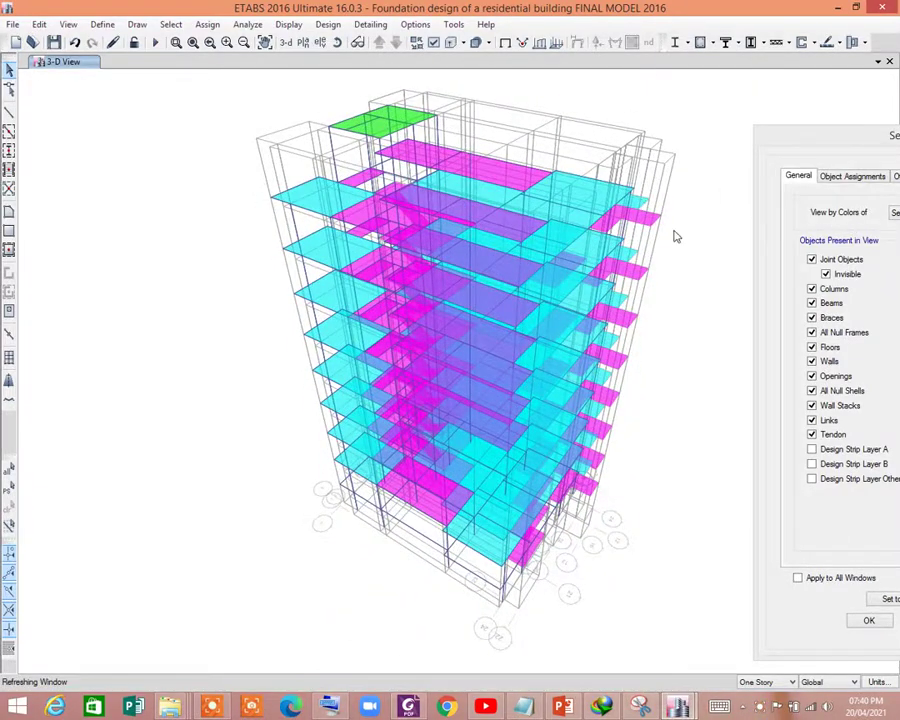
pyautogui.scroll(2, 687, 231)
pyautogui.scroll(2, 613, 205)
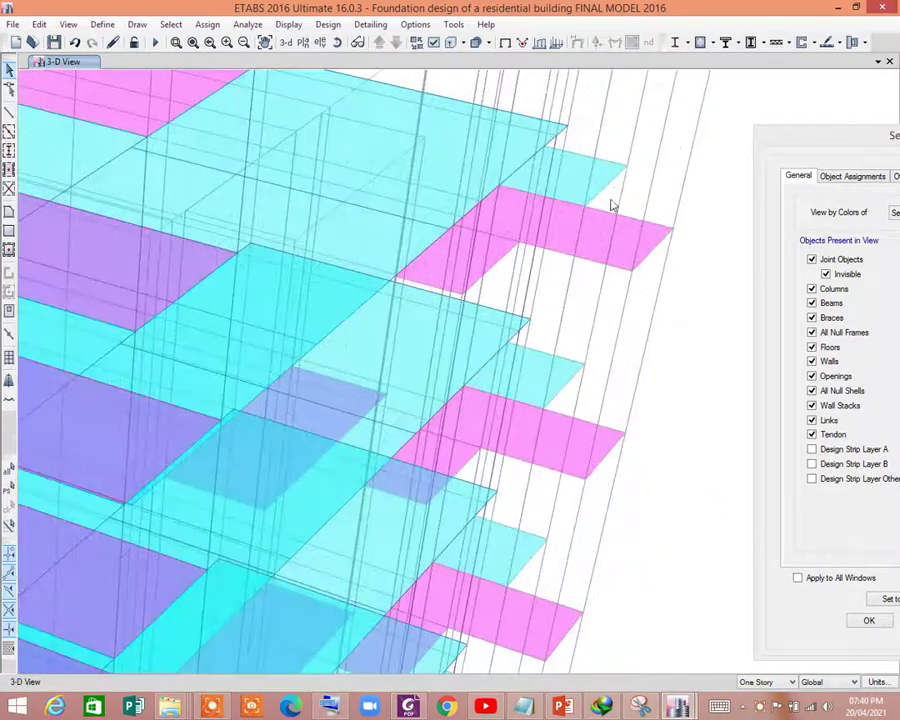
pyautogui.scroll(-3, 625, 221)
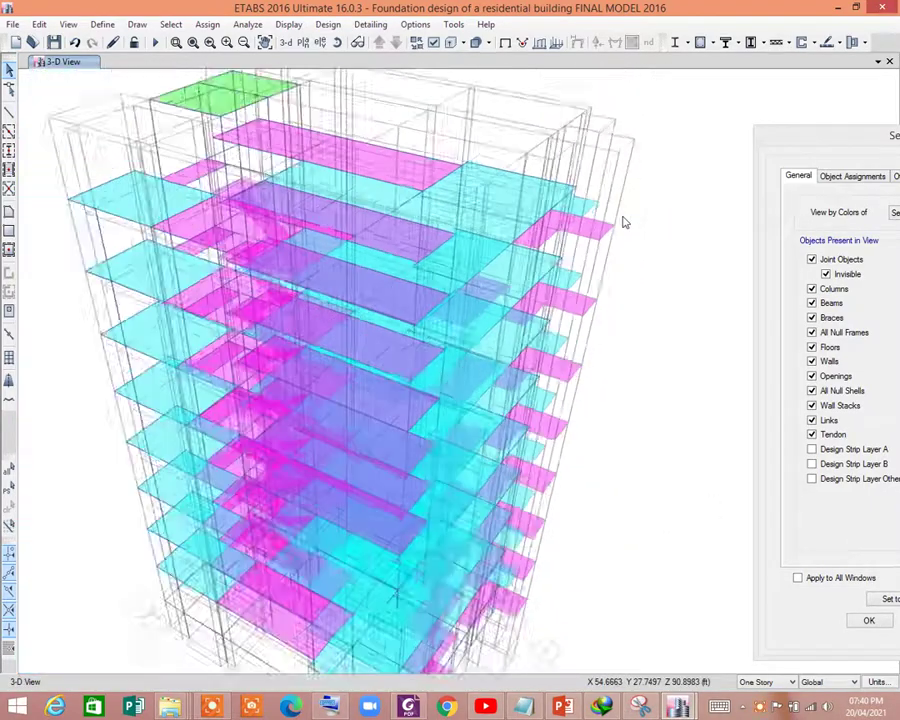
pyautogui.scroll(-1, 622, 220)
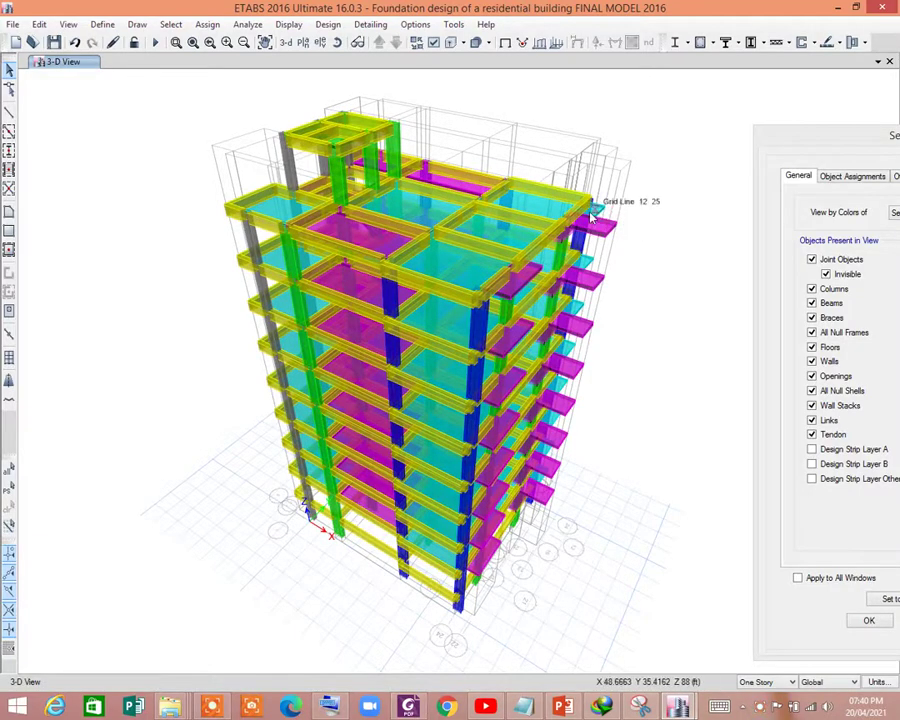
pyautogui.scroll(1, 565, 262)
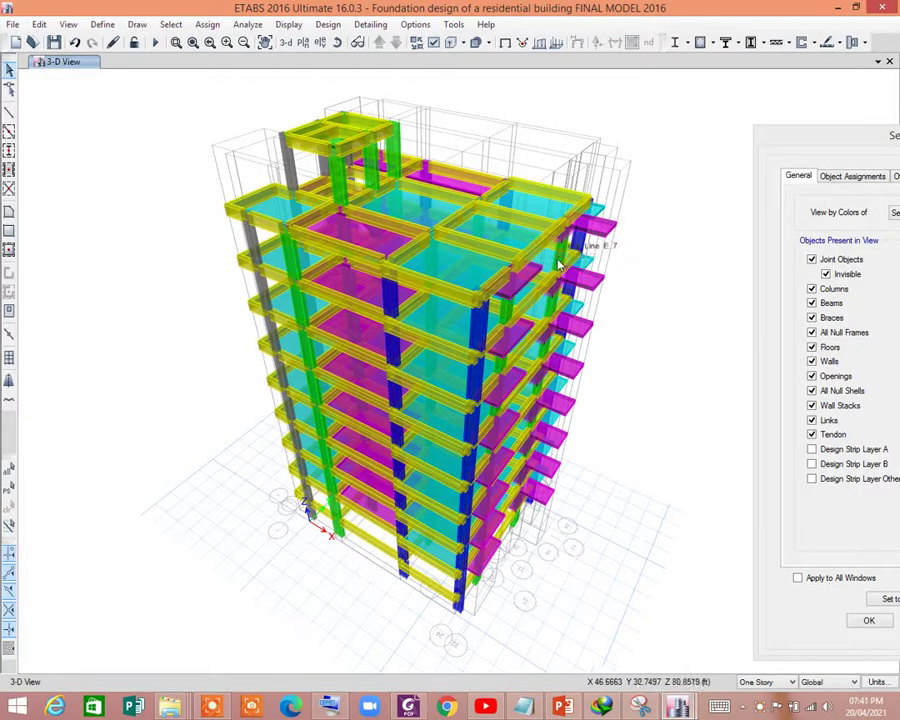
pyautogui.scroll(3, 516, 279)
pyautogui.scroll(2, 578, 287)
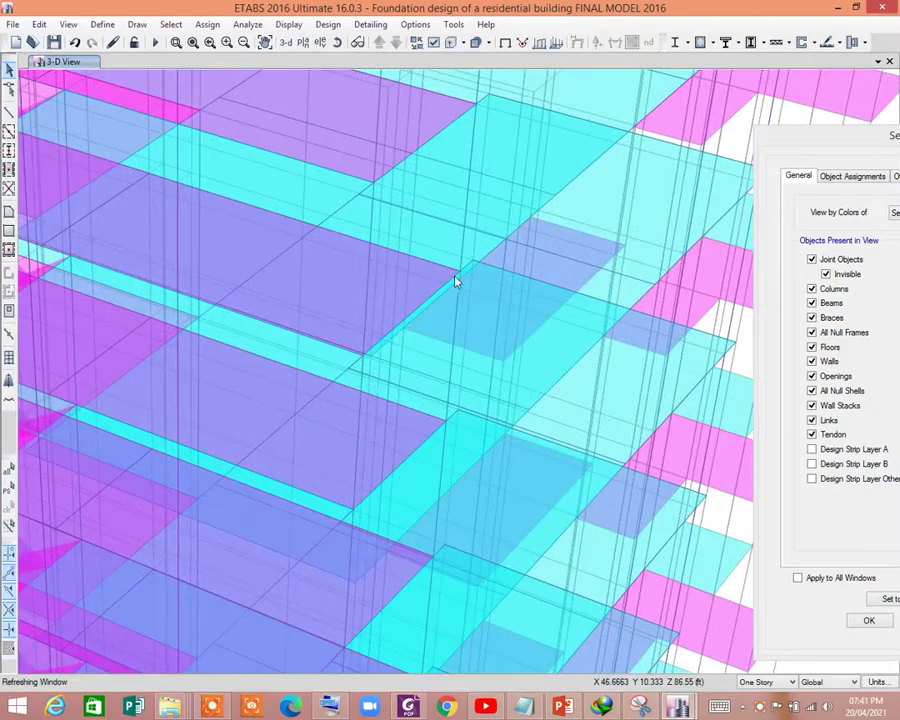
pyautogui.scroll(-5, 470, 282)
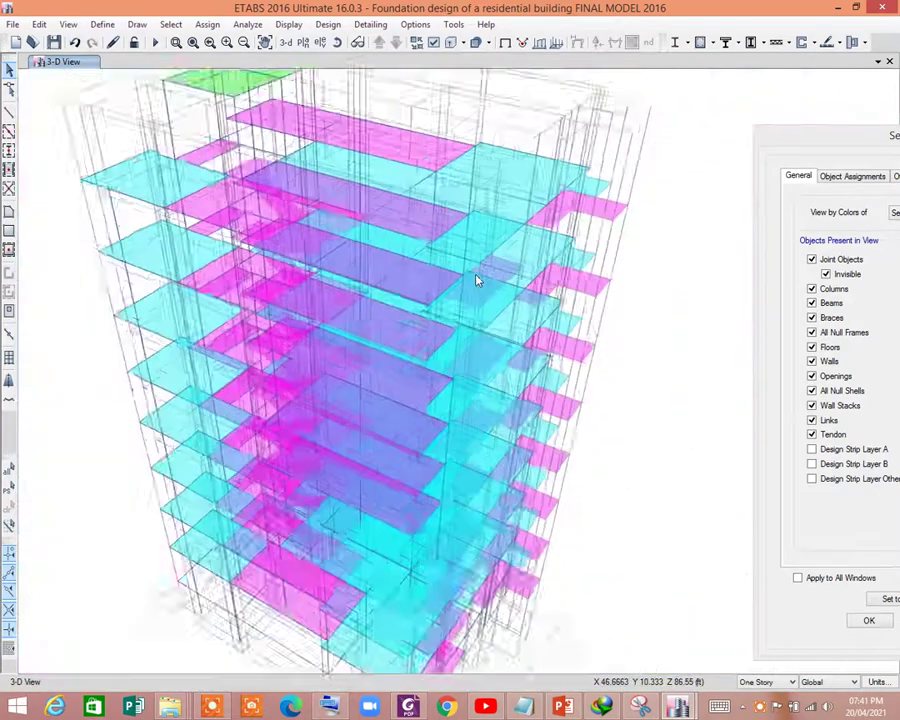